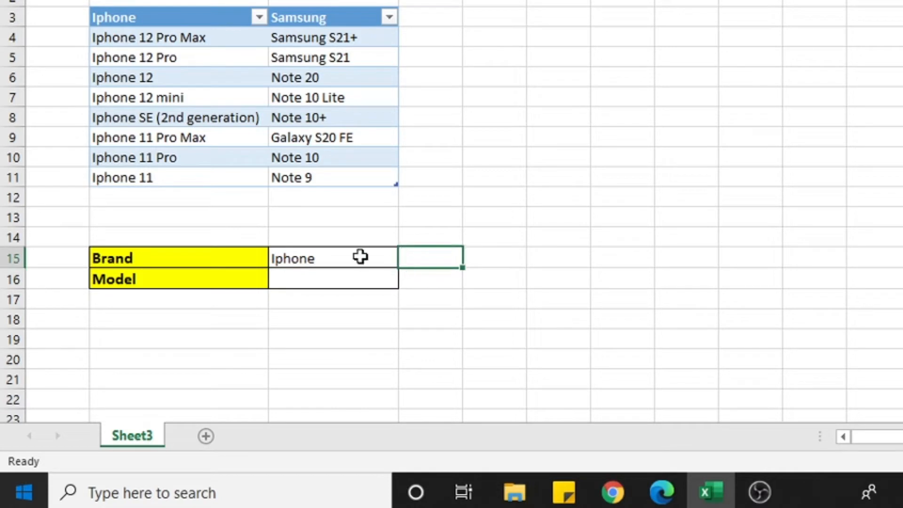
Set the Brand to Samsung and check which models the dependent Model list offers.
left_click(359, 257)
left_click(407, 258)
left_click(392, 287)
left_click(382, 292)
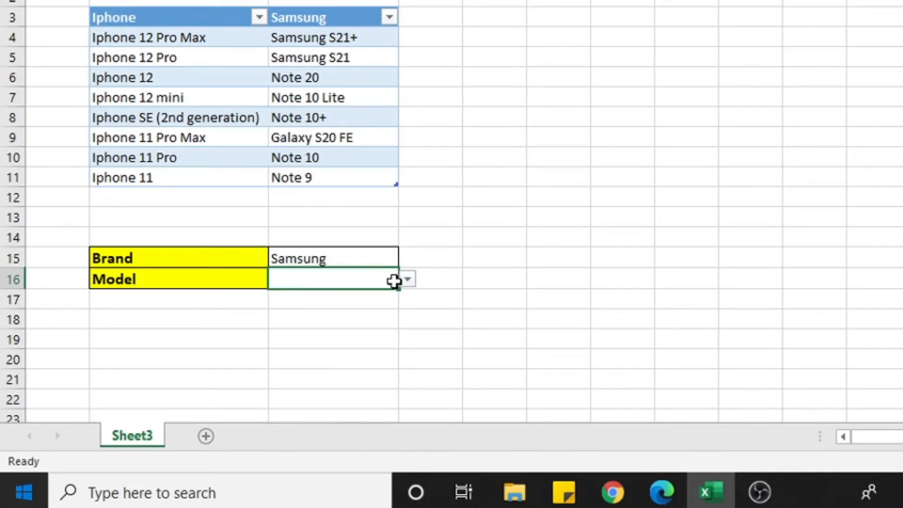
left_click(407, 280)
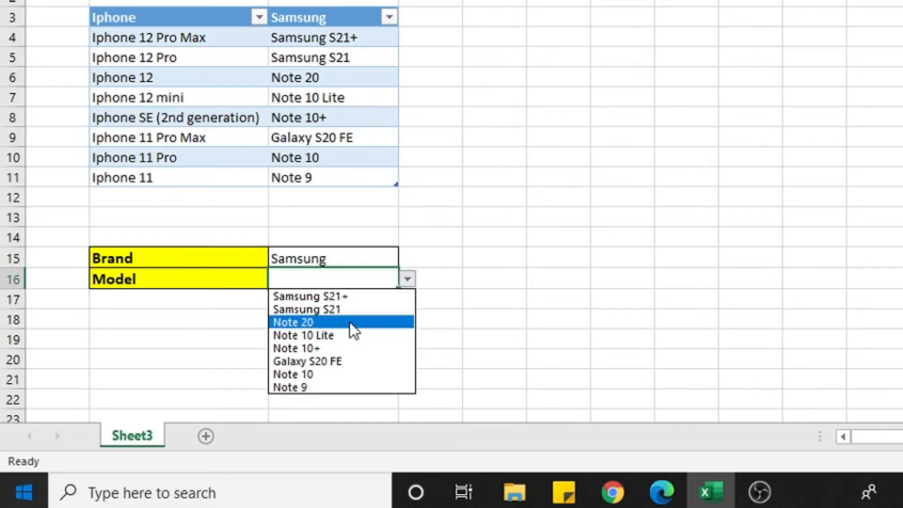
left_click(435, 365)
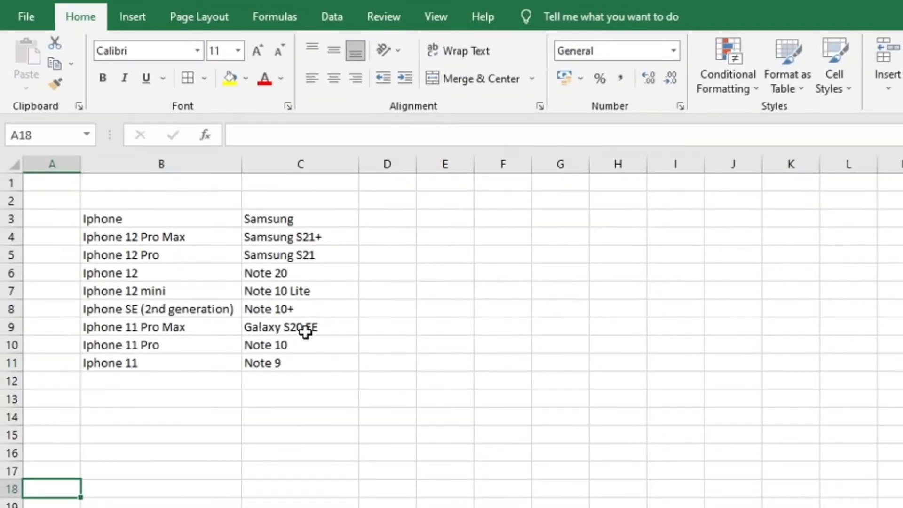
Examine the Iphone and Samsung column headers and the models listed under each.
left_click(297, 331)
left_click(164, 216)
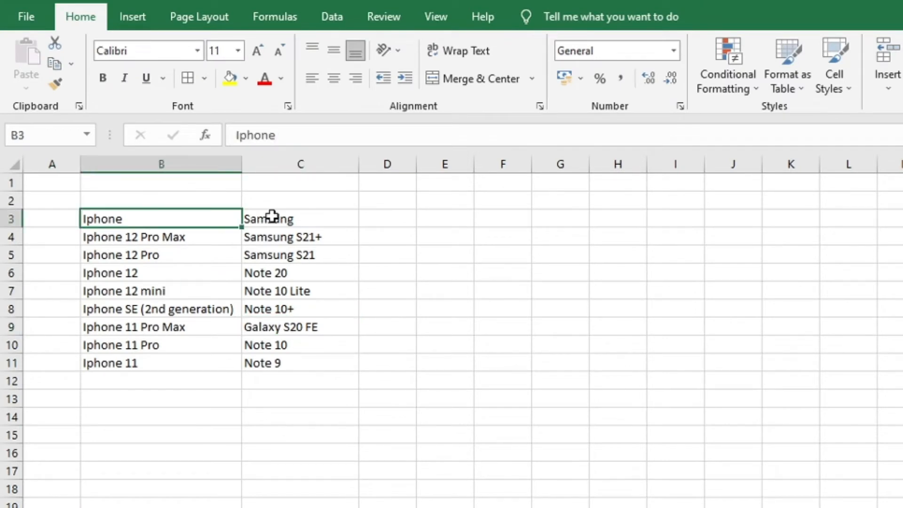
left_click(285, 231)
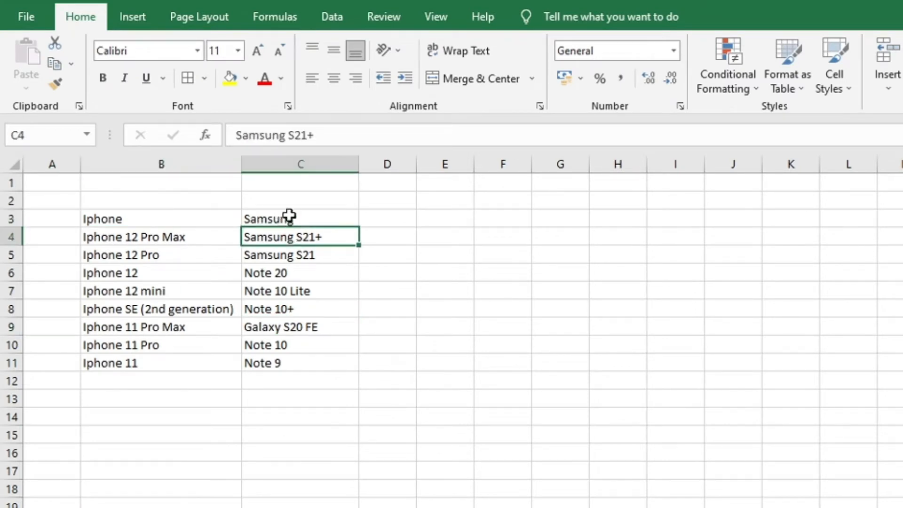
left_click(288, 216)
left_click_drag(137, 237, 145, 363)
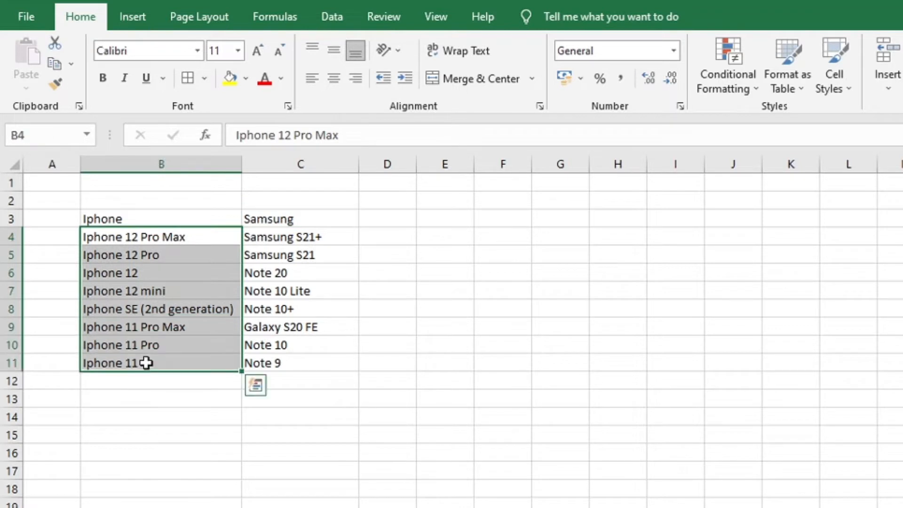
left_click_drag(282, 238, 300, 366)
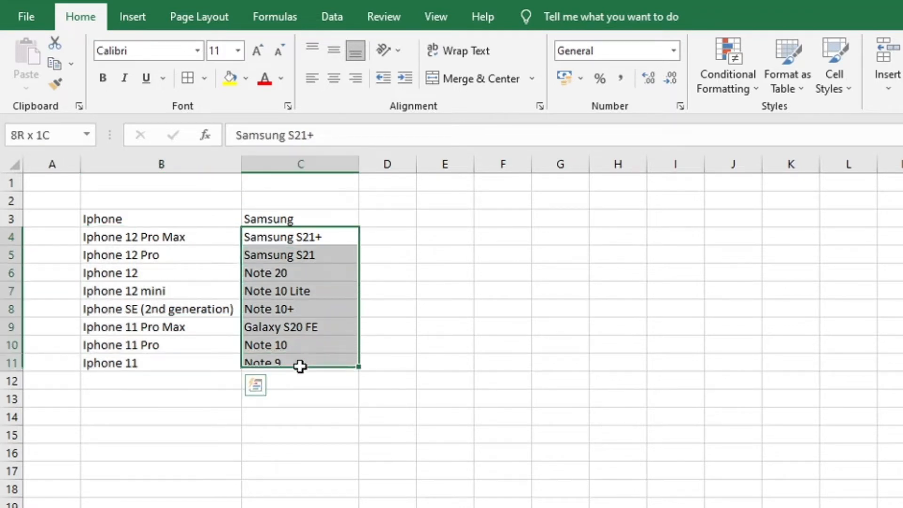
left_click(381, 348)
Convert the range B3:C11 into a table, with its first row as headers.
left_click(120, 220)
left_click_drag(120, 219, 312, 368)
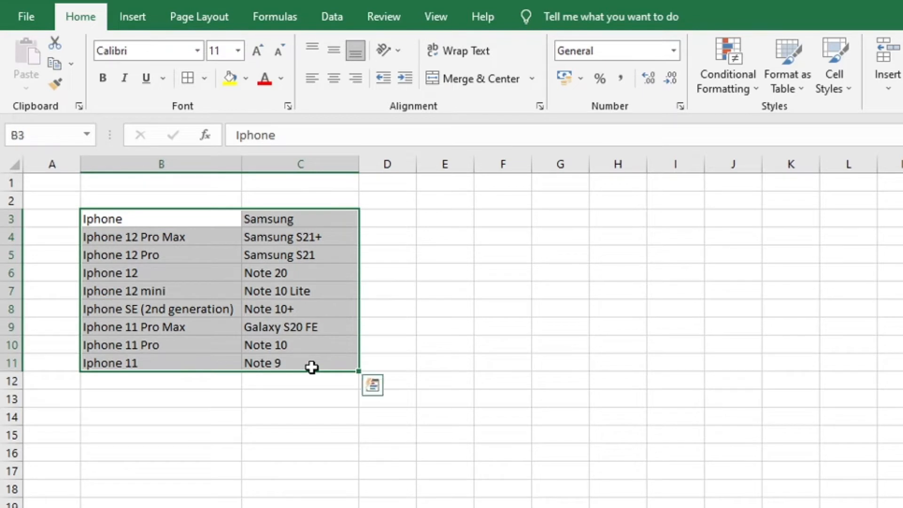
left_click(154, 218)
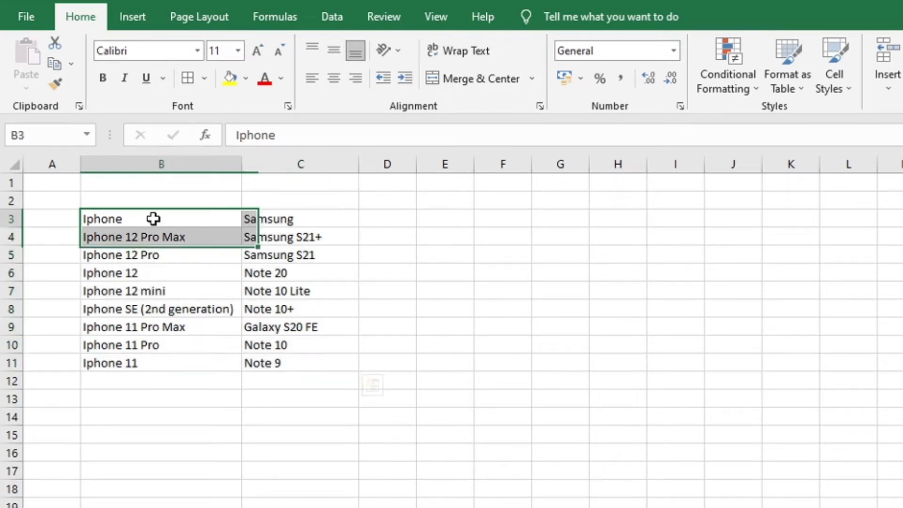
key("ctrl+a")
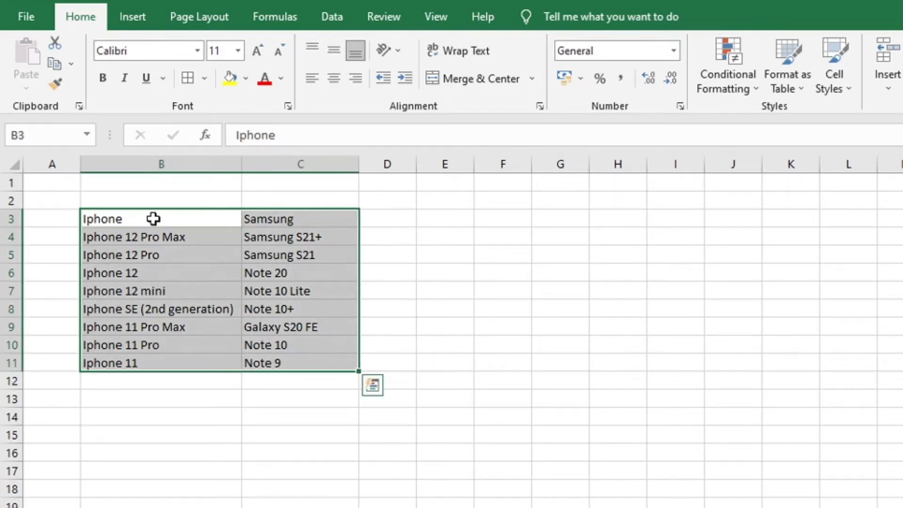
left_click(130, 18)
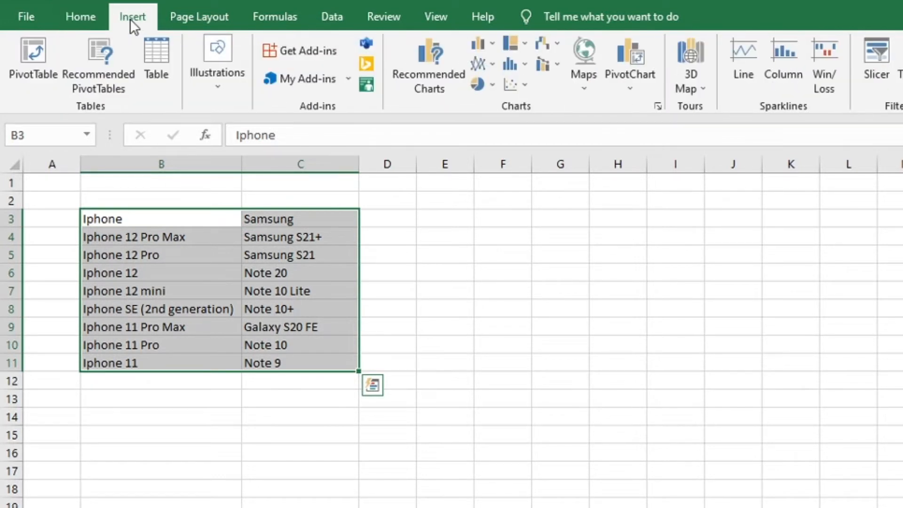
left_click(161, 64)
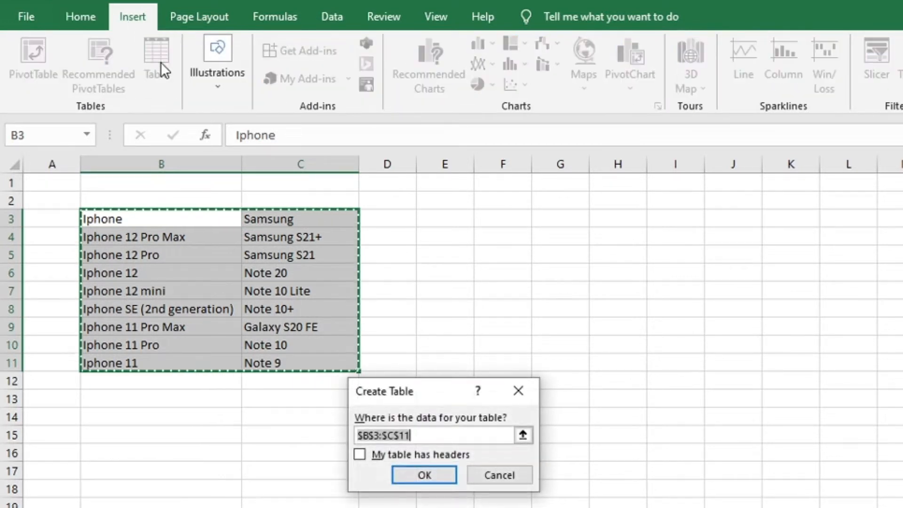
left_click(360, 455)
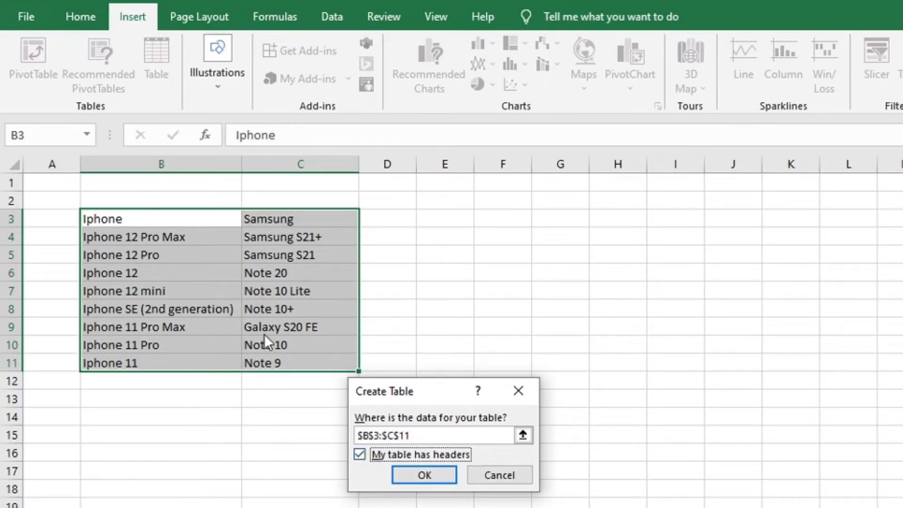
left_click(432, 474)
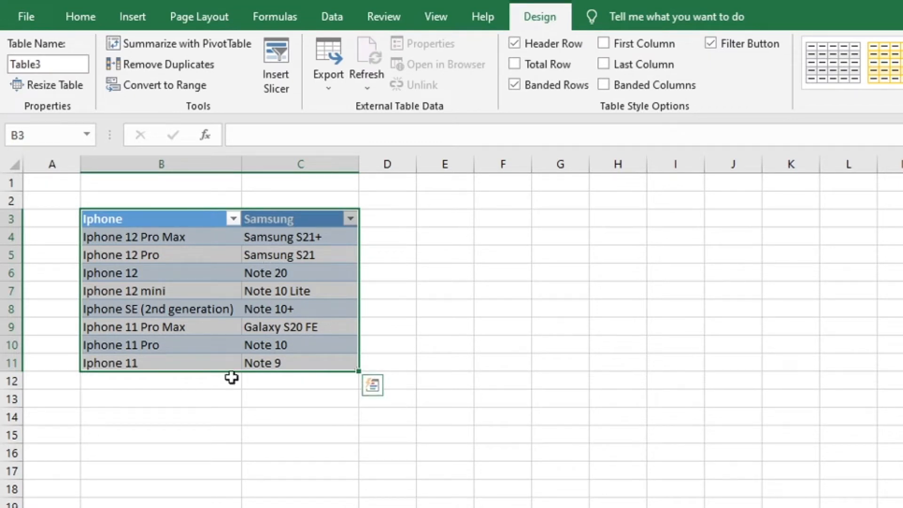
Add Iphone 10 in cell B12, directly below the last Iphone model.
left_click(167, 384)
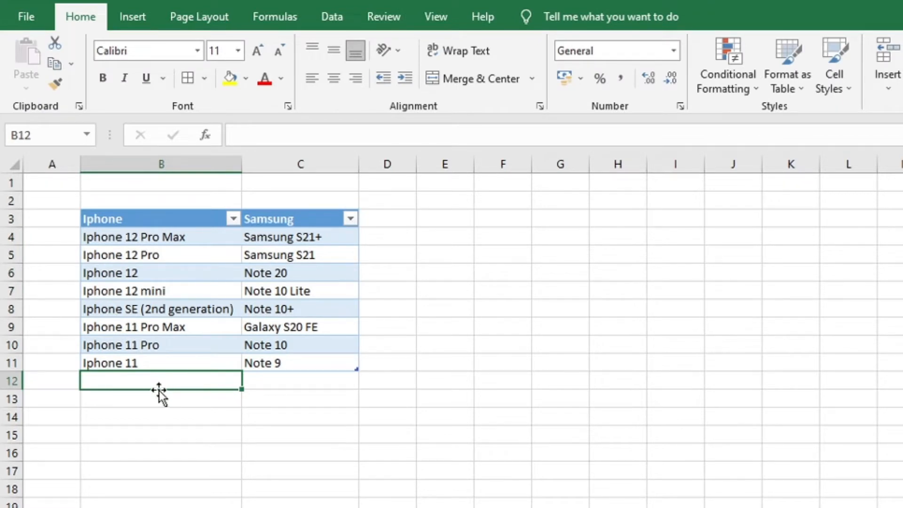
type("Ip")
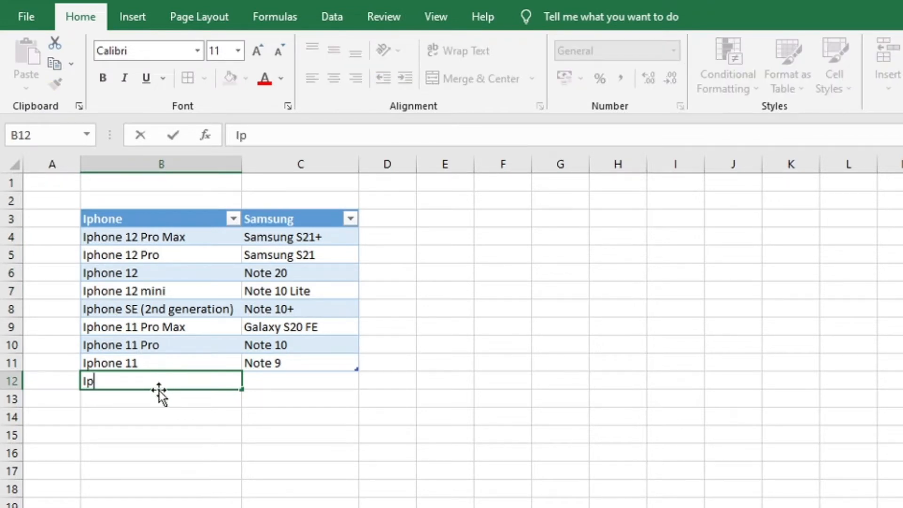
type("hone 10")
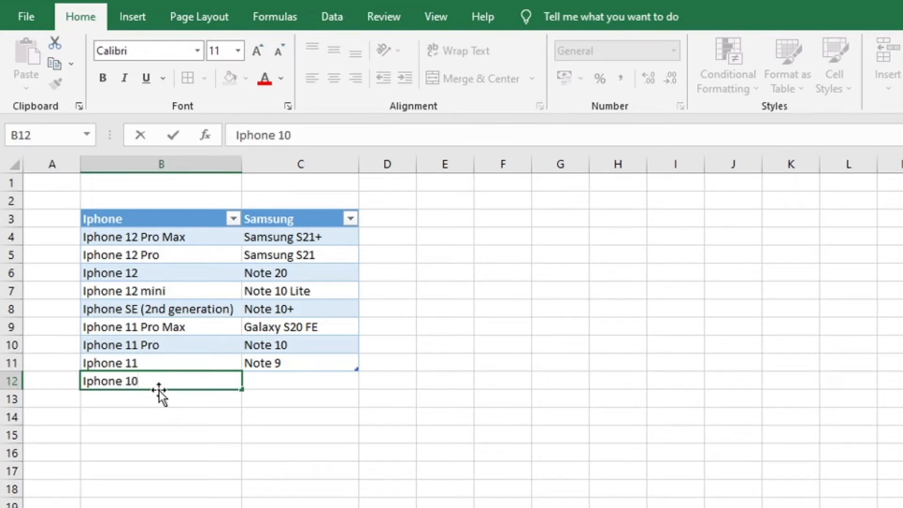
key("Return")
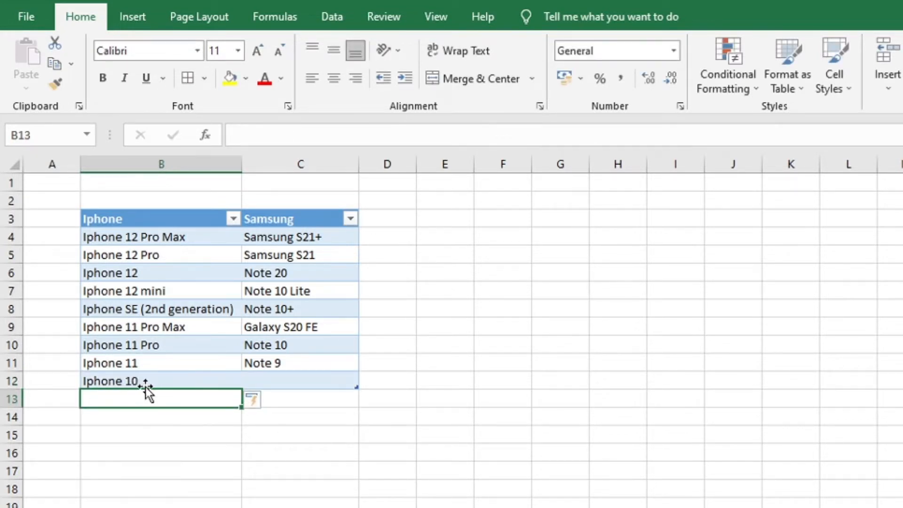
left_click(148, 380)
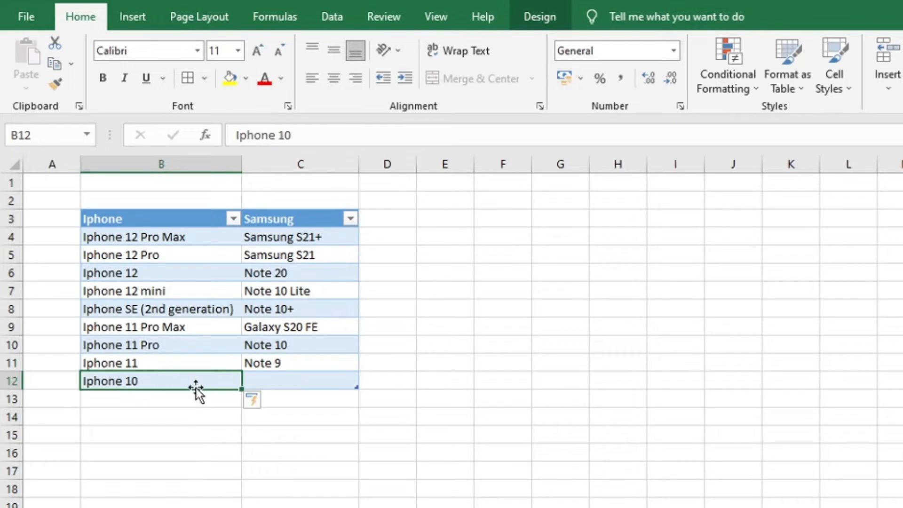
Enter the header Huawei in cell D3, next to the Samsung column.
left_click(381, 214)
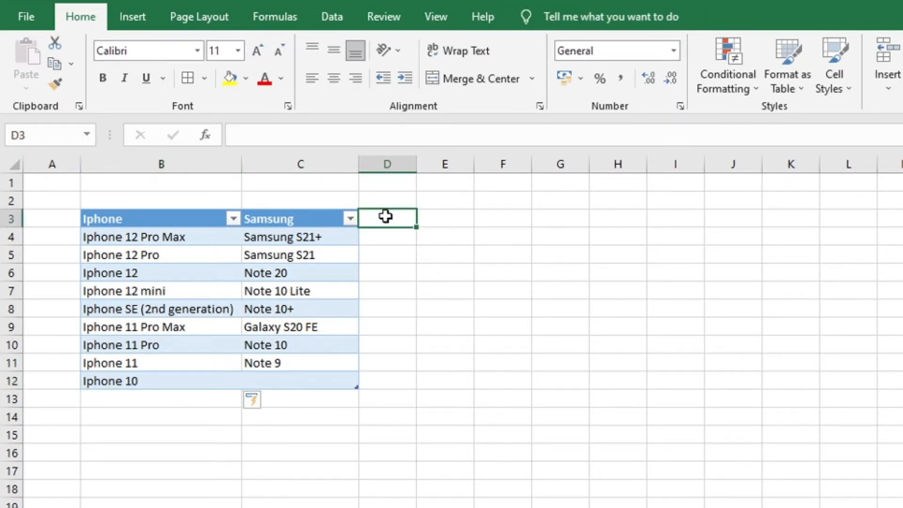
type("Huawei")
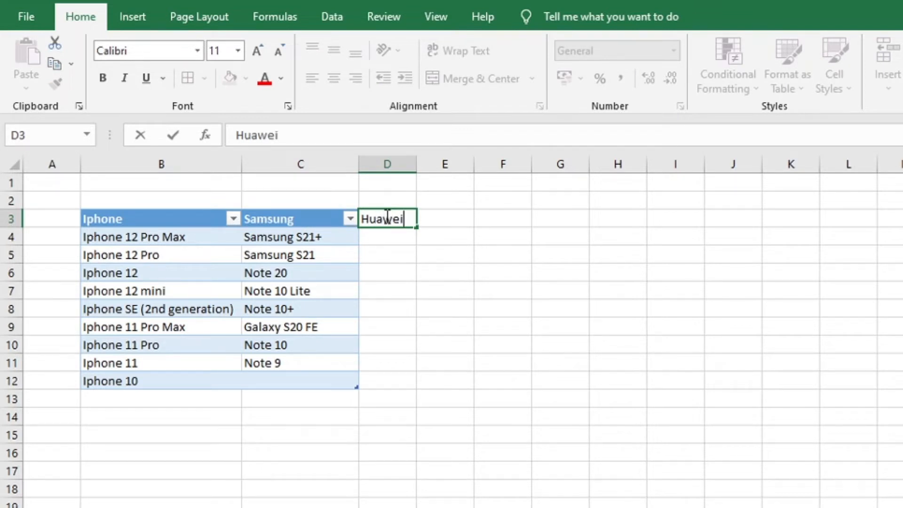
key("Return")
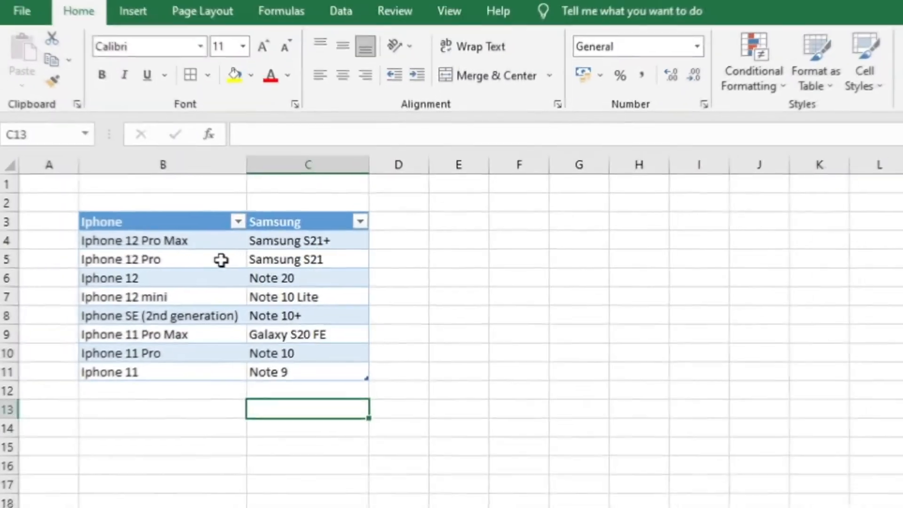
Give the Iphone model cells B4:B11 the range name Iphone.
left_click(221, 258)
left_click(133, 240)
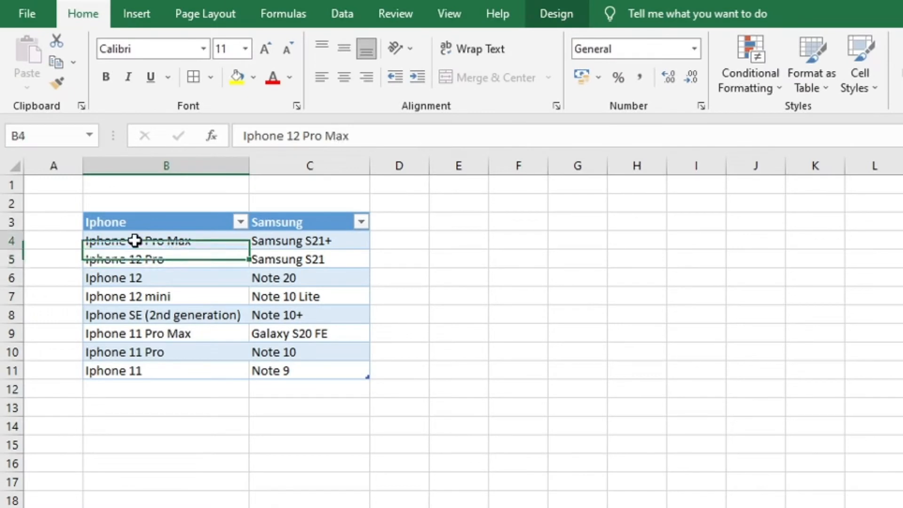
left_click_drag(133, 248, 145, 370)
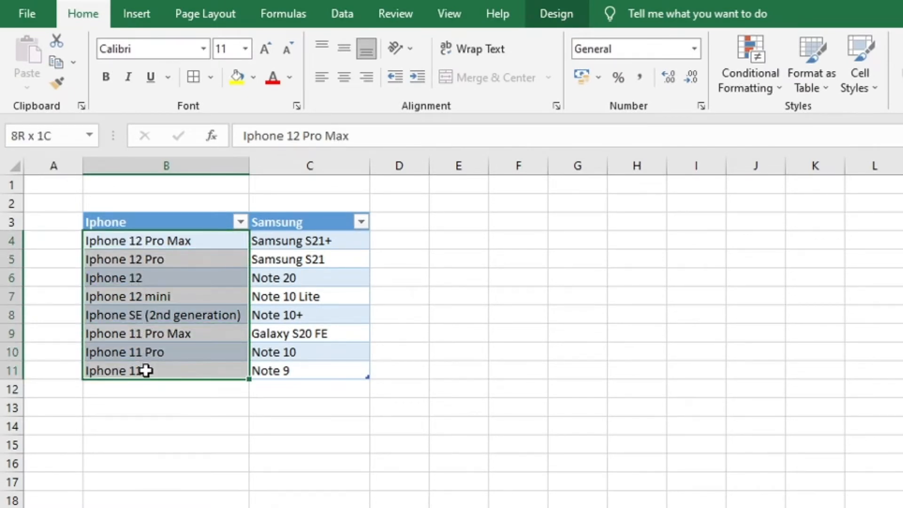
left_click(50, 136)
type("Iphone")
key("Return")
Check the named range Iphone by going to it from another cell.
left_click(166, 330)
left_click(91, 136)
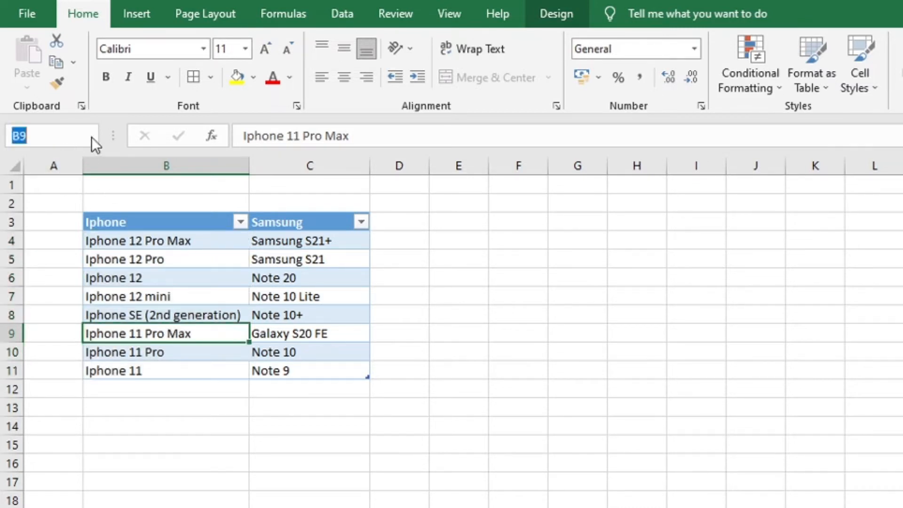
left_click(89, 136)
left_click(81, 159)
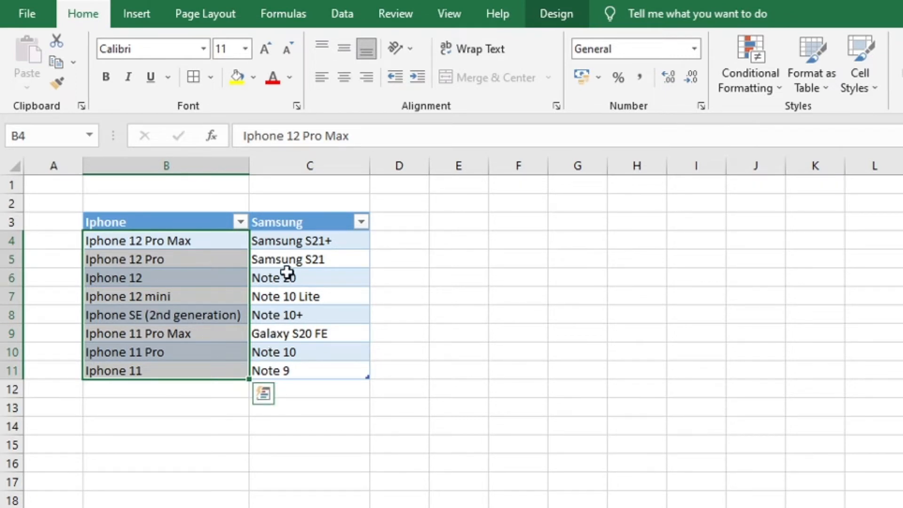
Give the Samsung model cells C4:C11 the range name Samsung.
left_click(290, 250)
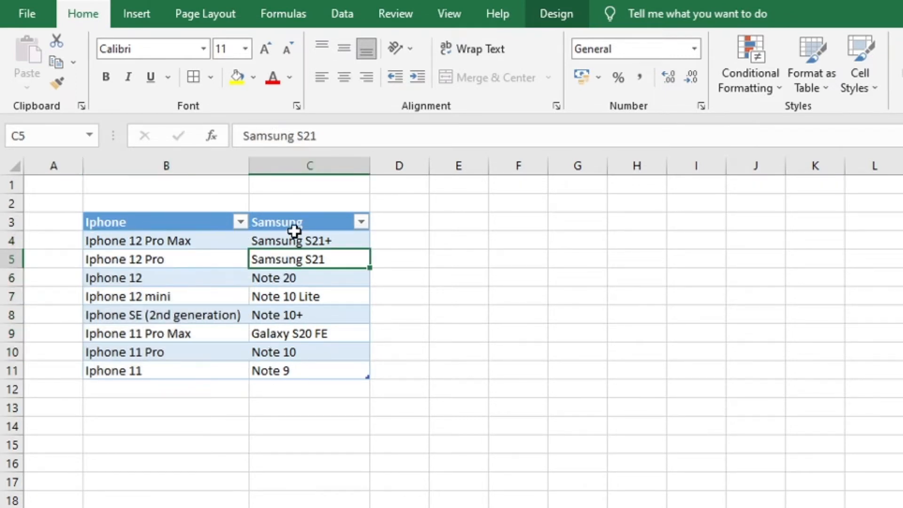
left_click_drag(296, 240, 298, 369)
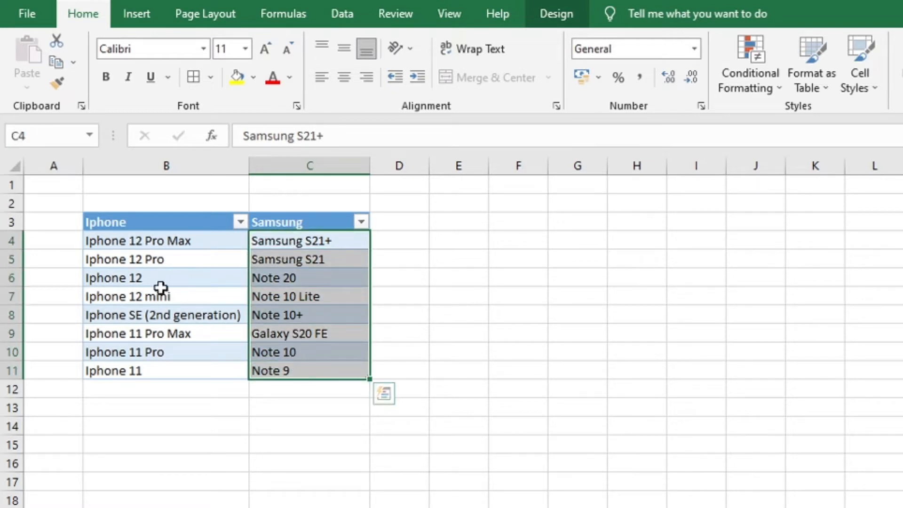
left_click(43, 137)
type("Samsung")
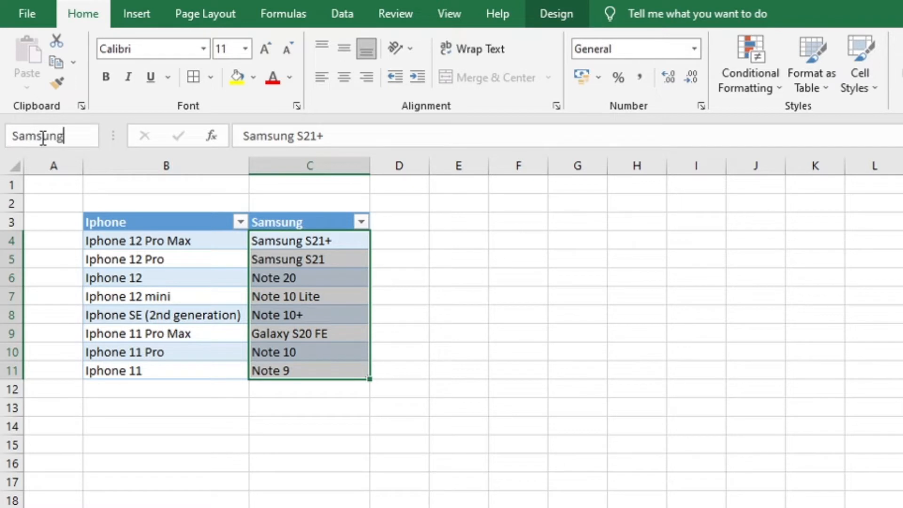
key("Return")
Check the named range Samsung against the model cells in column C.
left_click_drag(274, 312, 294, 355)
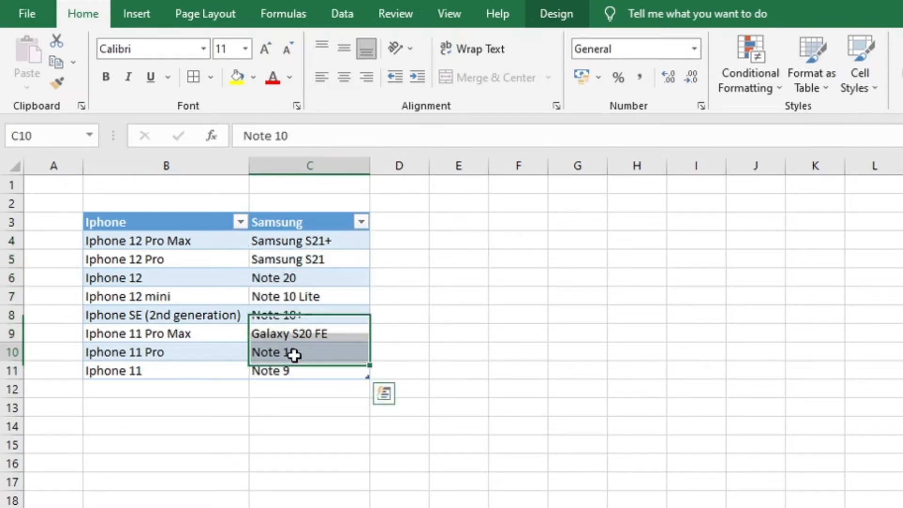
left_click(294, 355)
left_click_drag(302, 242, 303, 372)
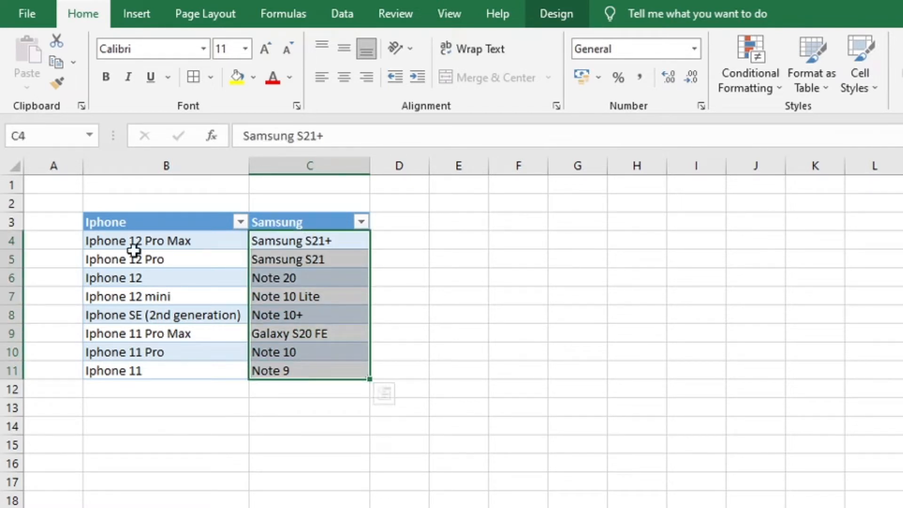
left_click(93, 139)
left_click(80, 171)
left_click(170, 264)
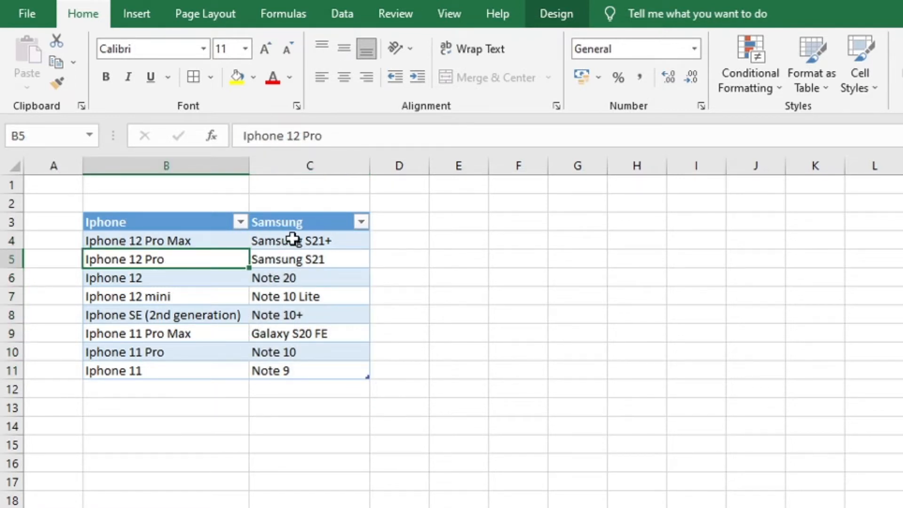
left_click(324, 241)
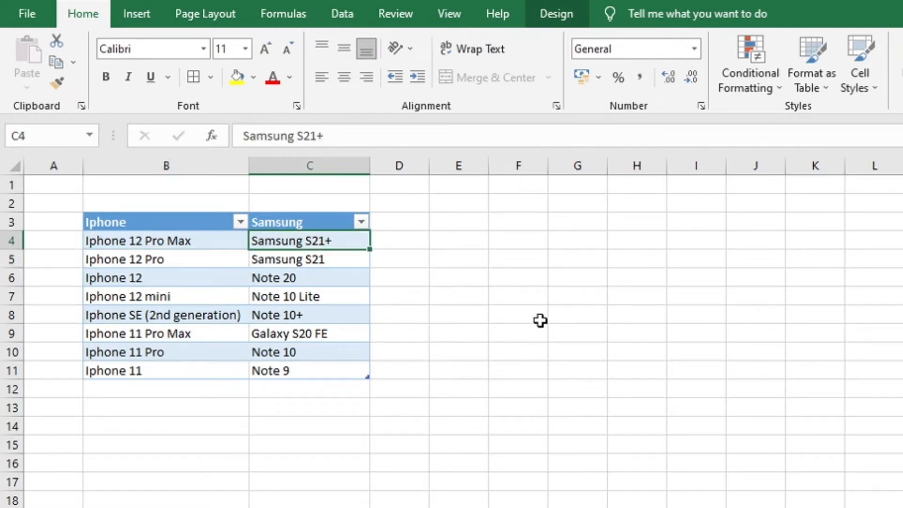
left_click(515, 257)
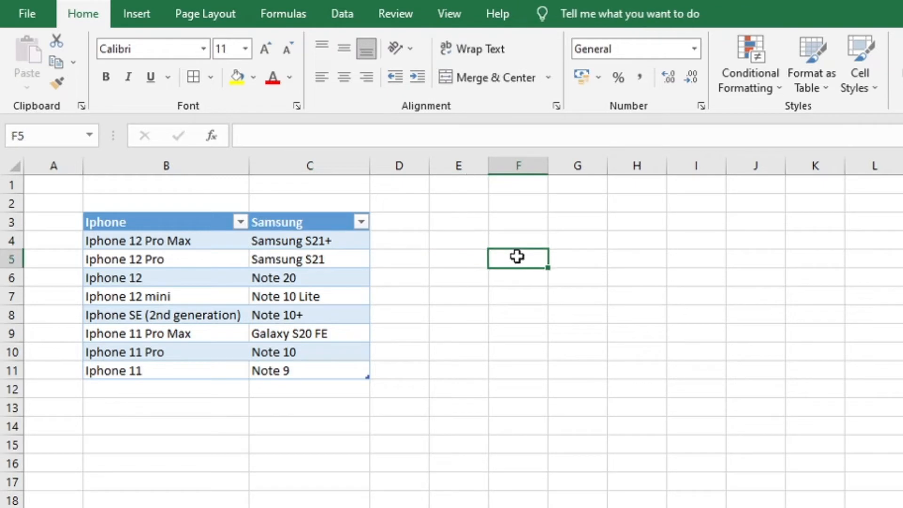
Enter the label Brand in cell B15 and the label Model in cell B16.
left_click(193, 441)
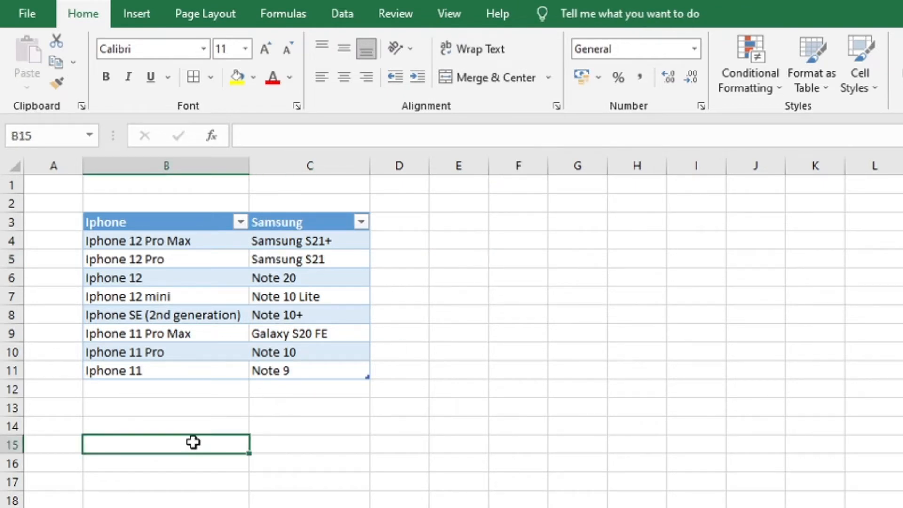
type("Brand")
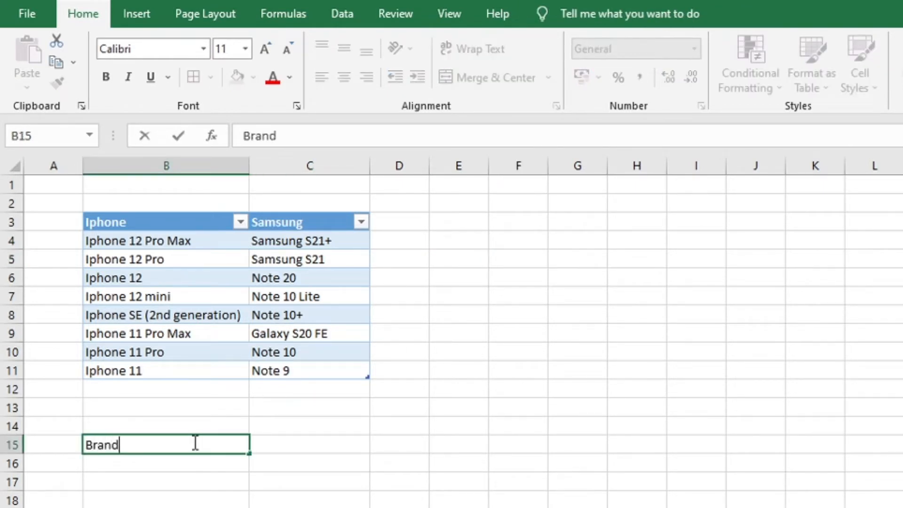
left_click(264, 448)
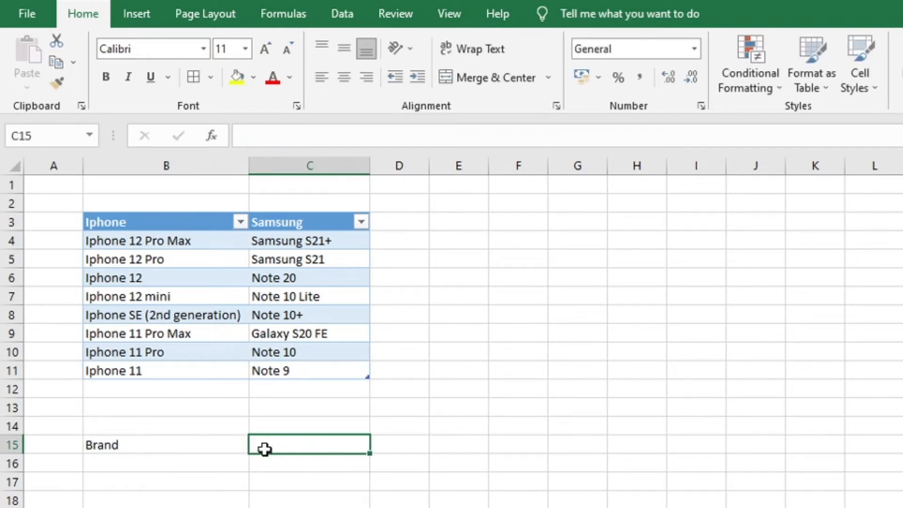
left_click(191, 478)
left_click(193, 463)
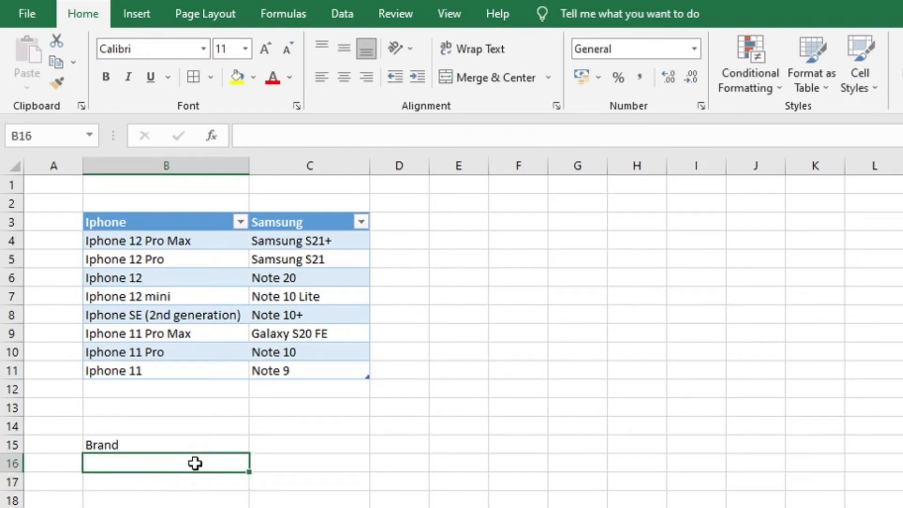
type("Model")
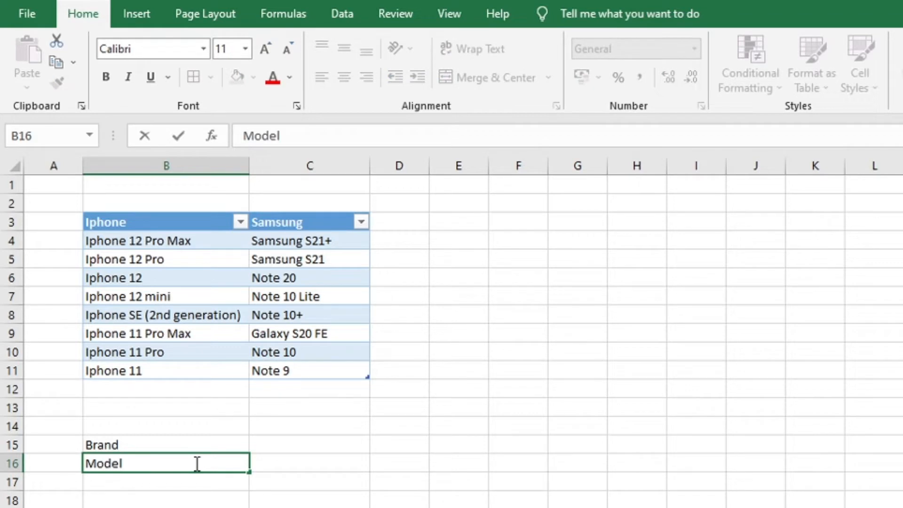
left_click(218, 480)
Apply all borders to B15:C16 and format the Brand and Model labels with yellow fill, font size 12 and bold.
left_click_drag(208, 441, 272, 470)
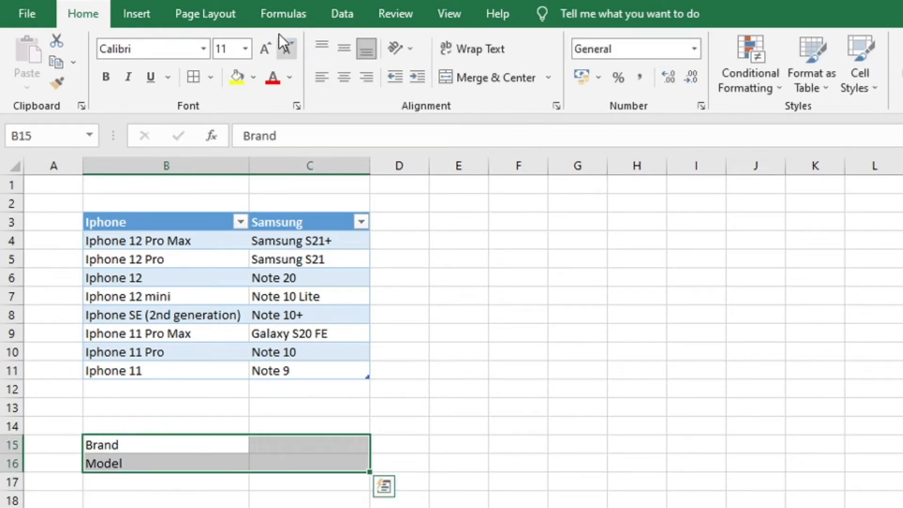
left_click(193, 77)
left_click(197, 446)
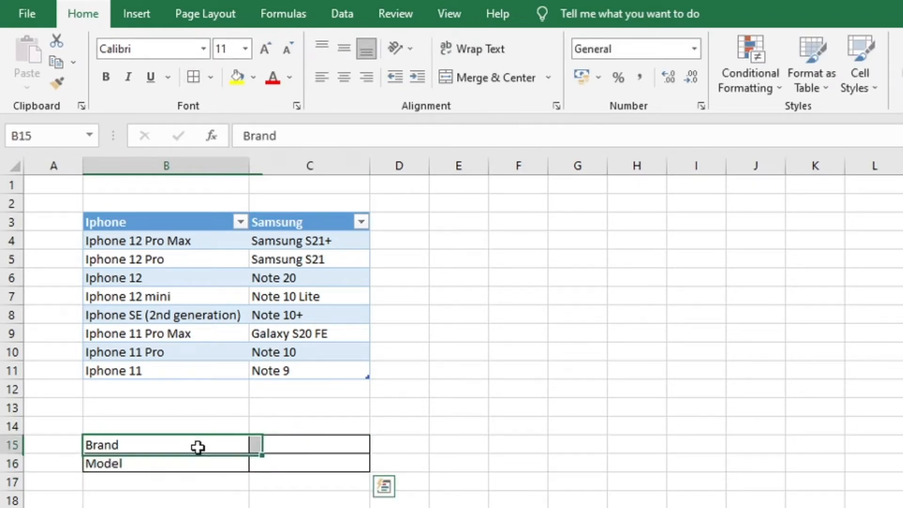
left_click_drag(197, 446, 197, 461)
left_click(236, 75)
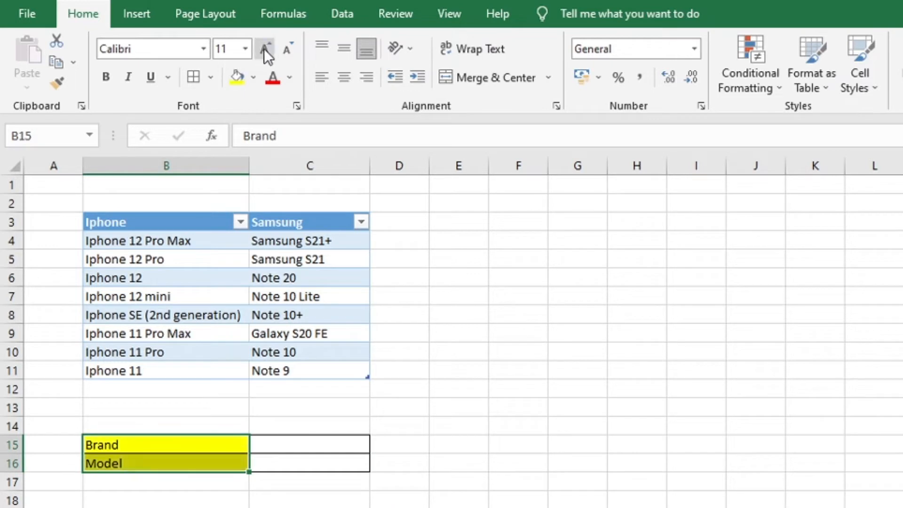
left_click(264, 49)
left_click(105, 76)
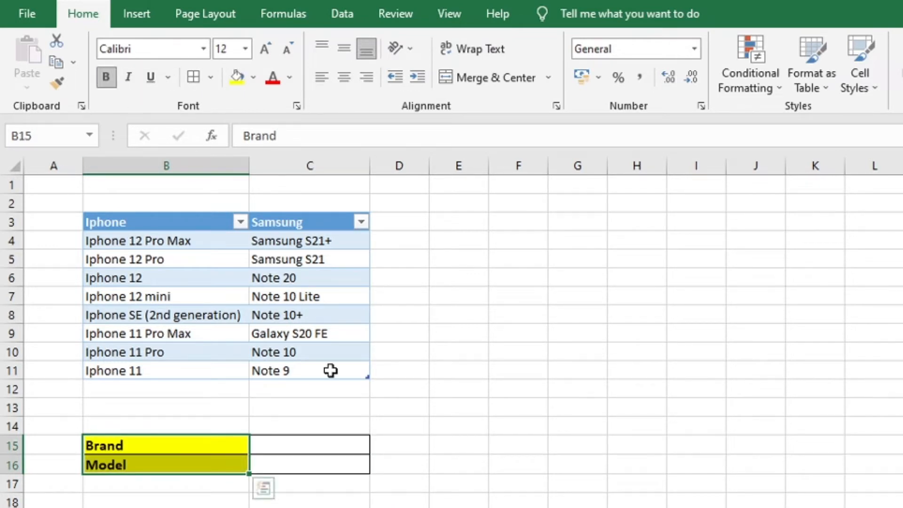
Add list data validation to the Brand cell C15, using the table headers =$B$3:$C$3 as the source.
left_click(290, 444)
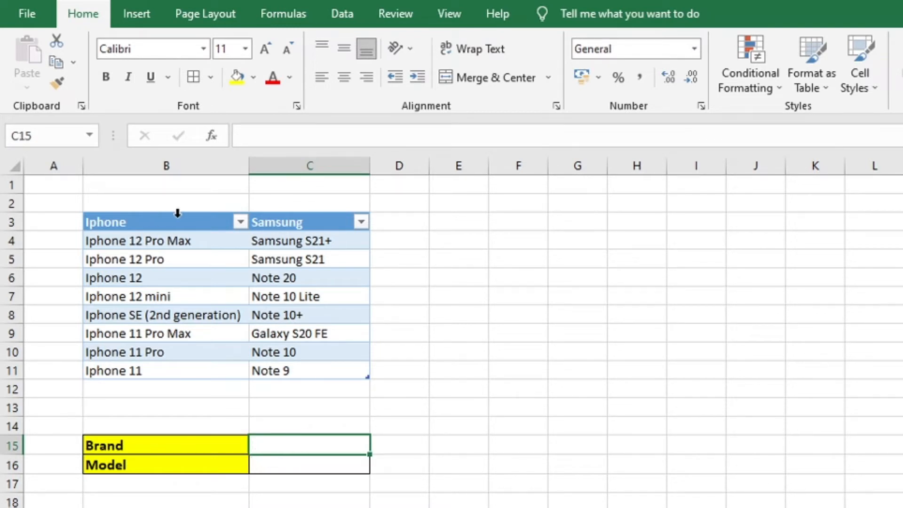
left_click(350, 10)
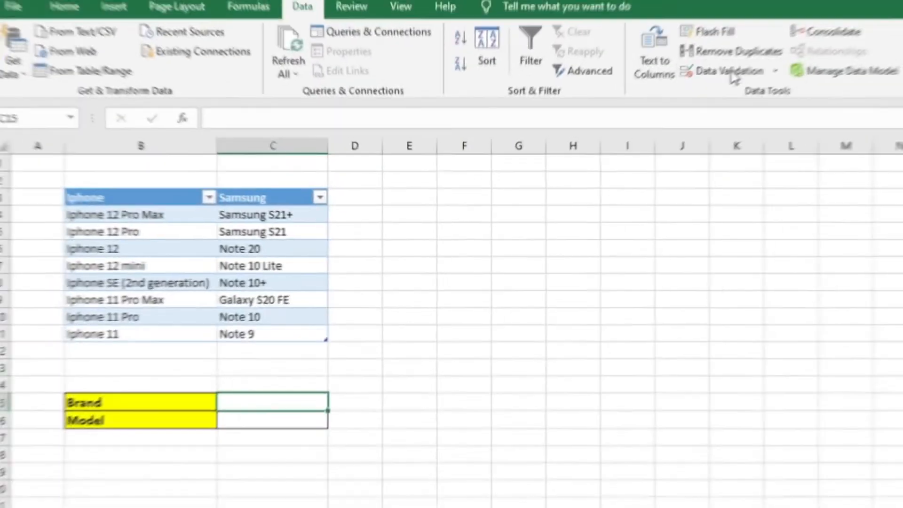
left_click(731, 72)
left_click(360, 334)
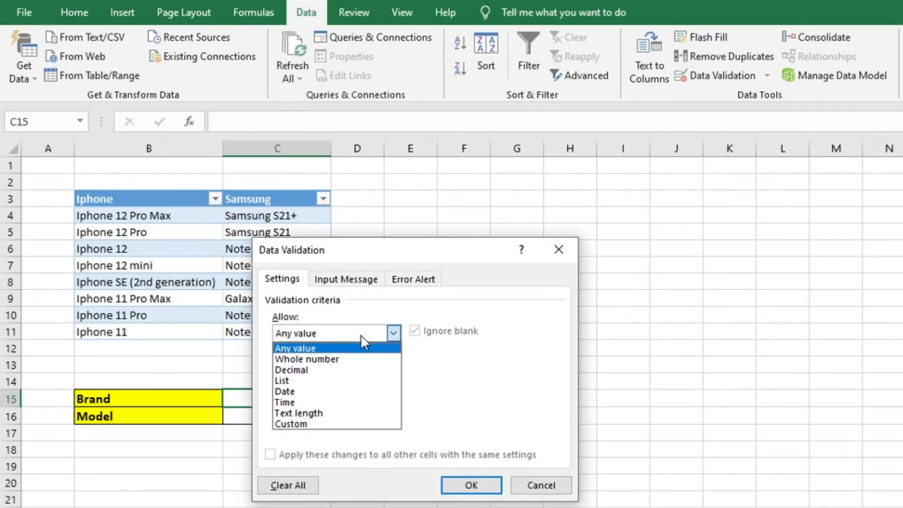
left_click(337, 382)
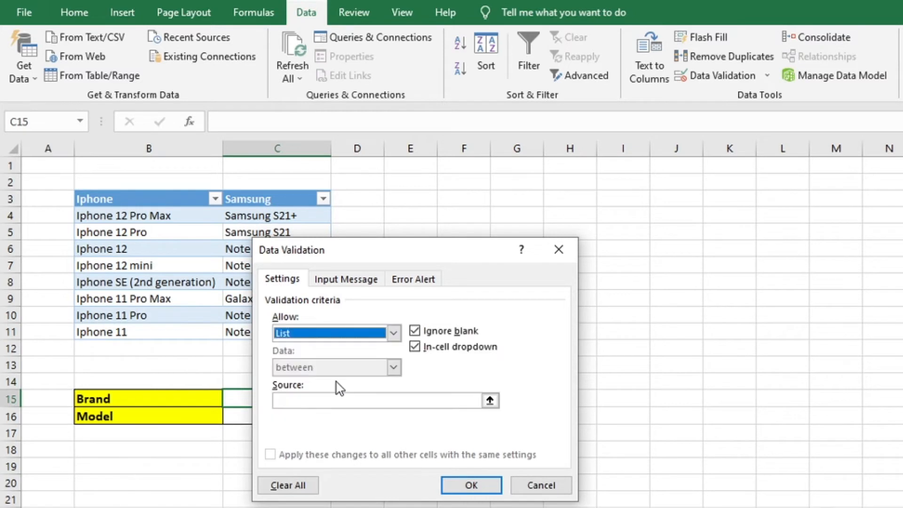
left_click(310, 401)
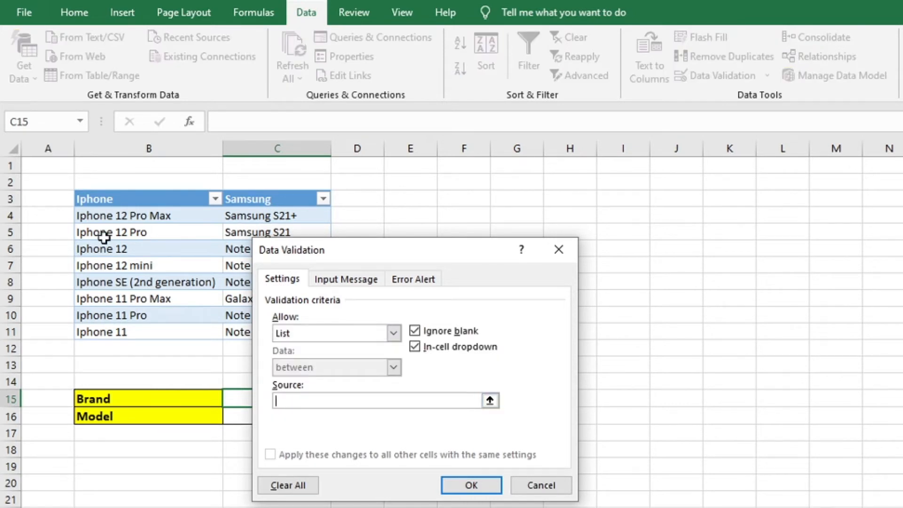
left_click(186, 201)
left_click_drag(185, 200, 234, 197)
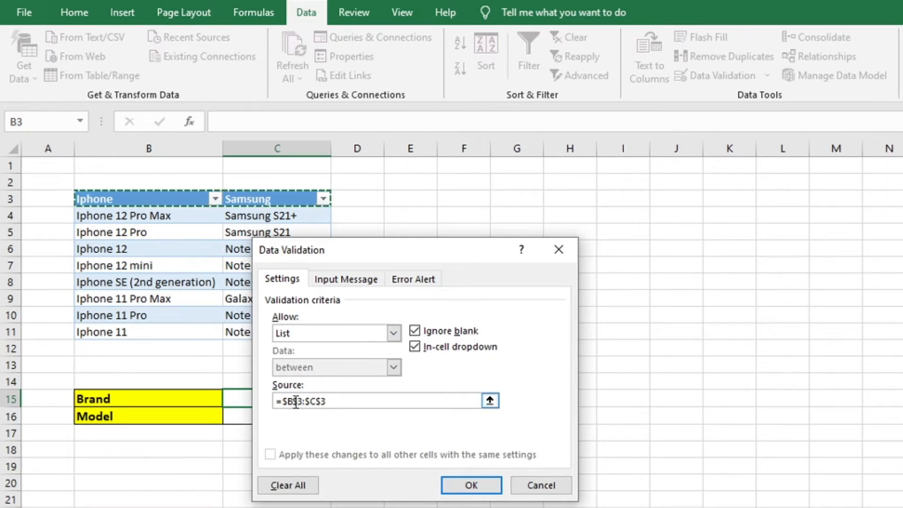
left_click(466, 486)
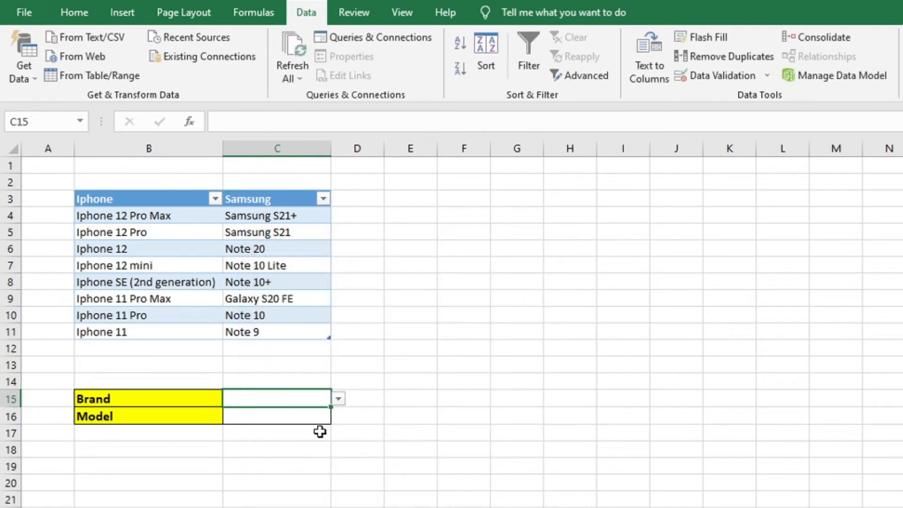
Choose Iphone from the Brand drop-down list in C15.
left_click(338, 400)
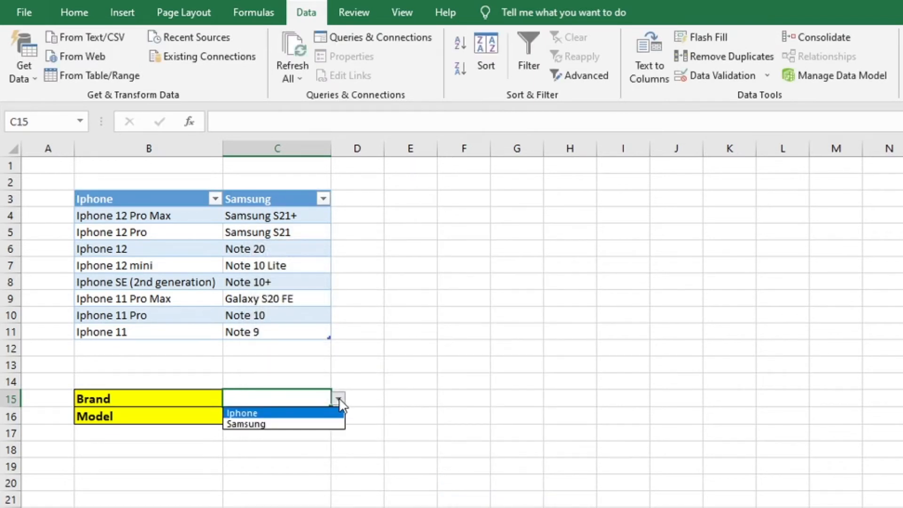
left_click(310, 414)
left_click(286, 417)
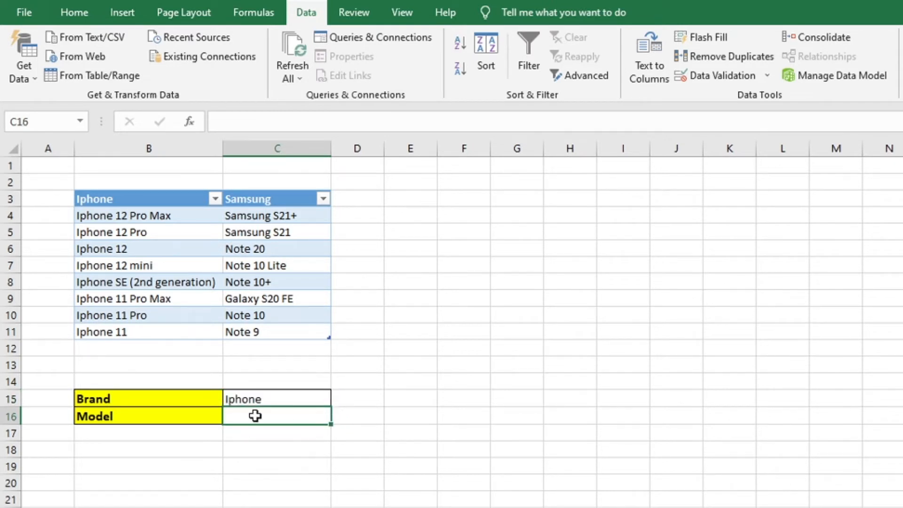
left_click(257, 441)
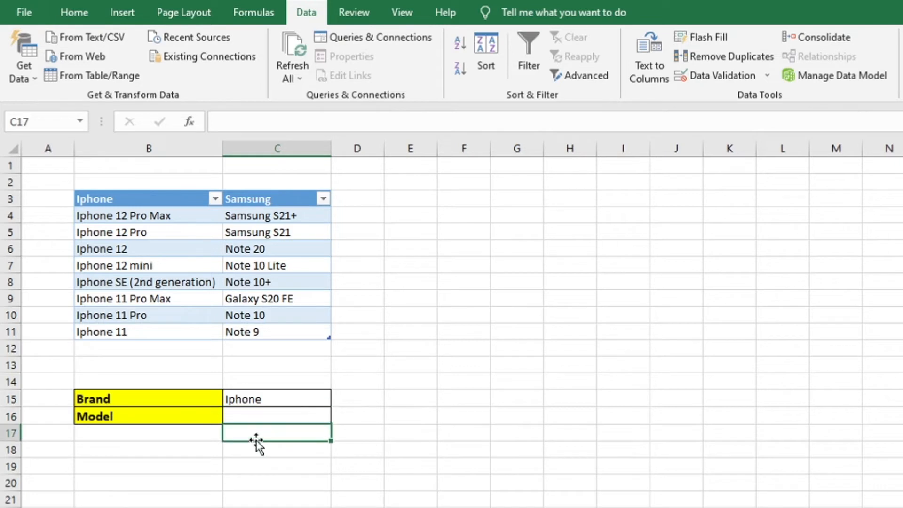
Add list data validation to the Model cell C16 with the source =indirect(C15), using a relative reference to the Brand cell.
left_click(256, 416)
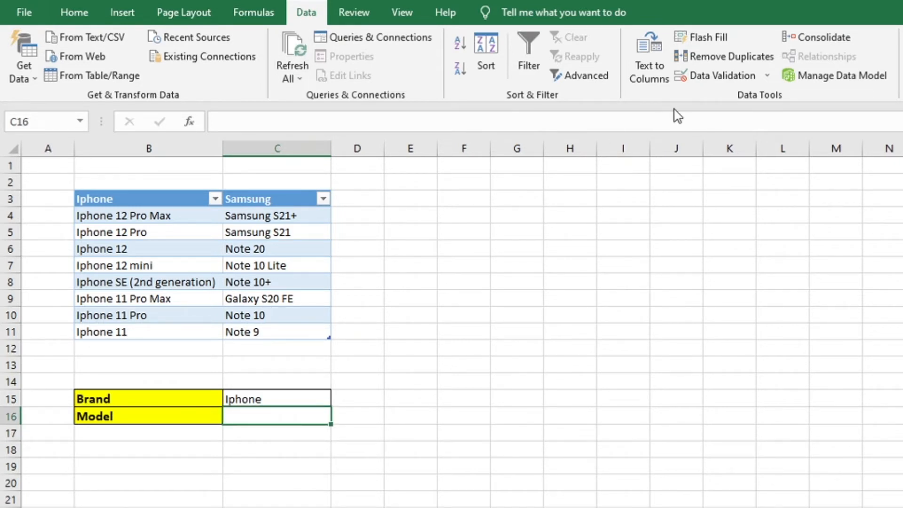
left_click(682, 78)
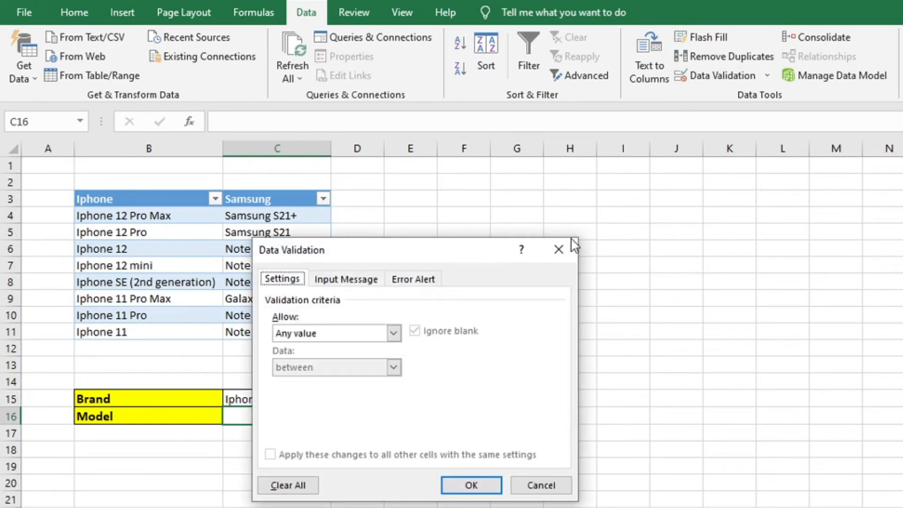
left_click(301, 334)
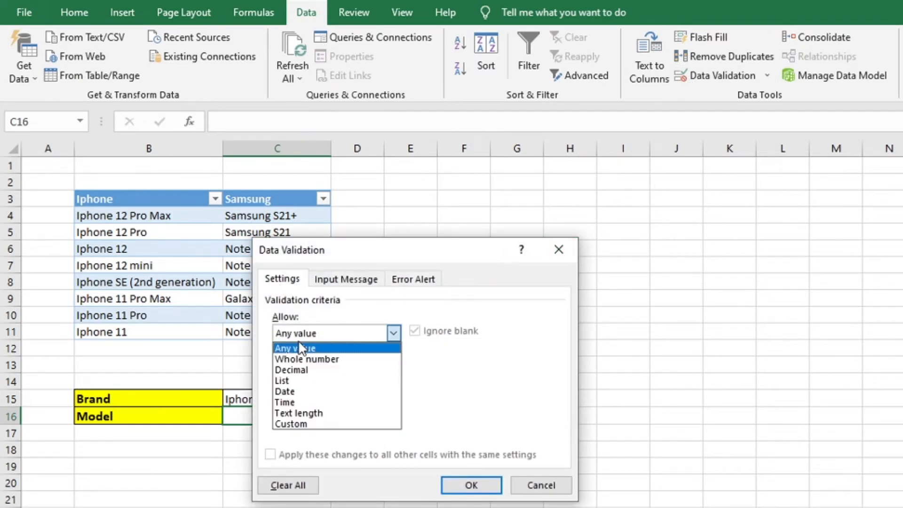
left_click(299, 382)
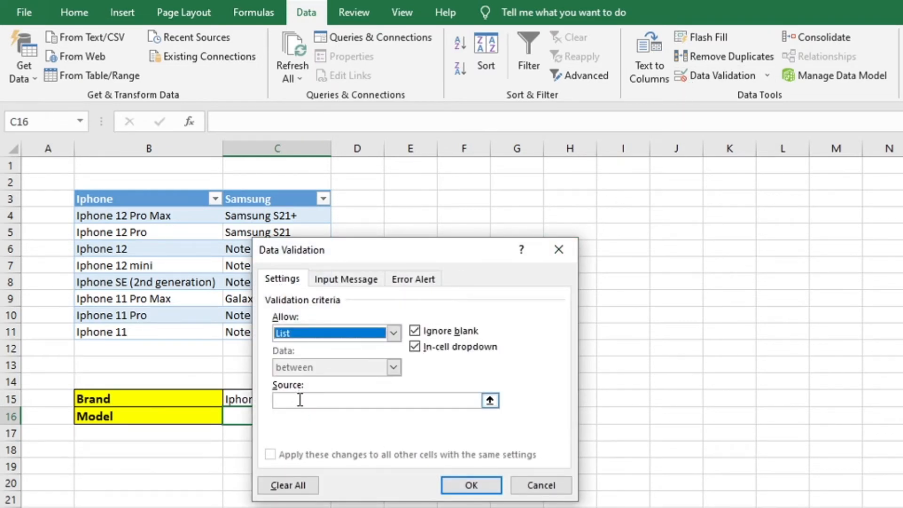
left_click(300, 399)
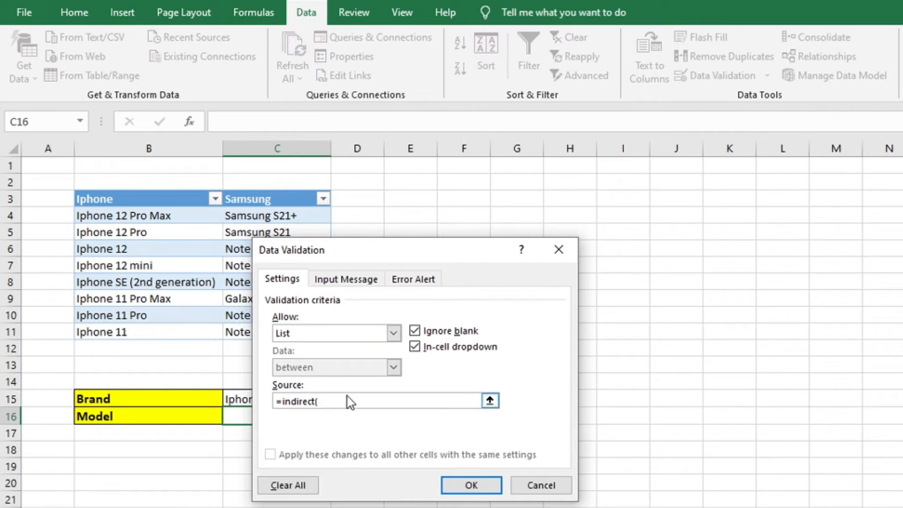
left_click(236, 397)
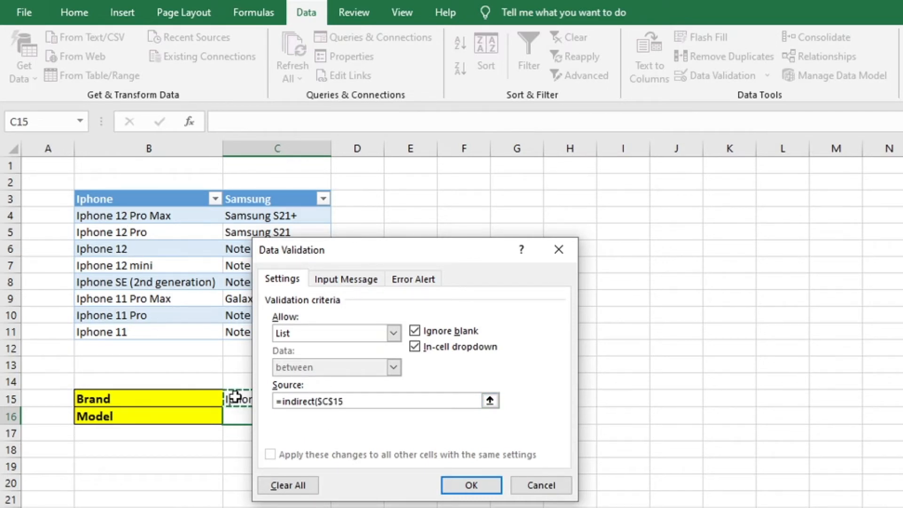
key("F4")
key("F4")
key("F4")
type(")")
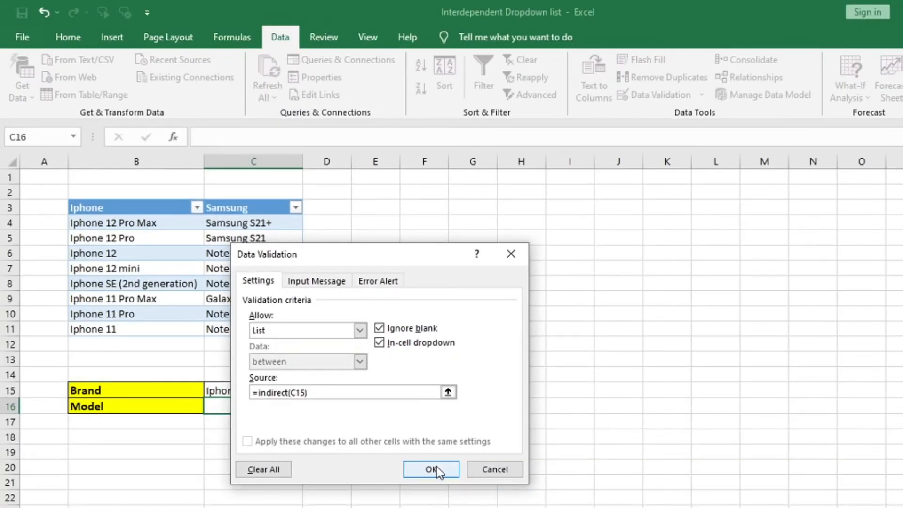
left_click(432, 470)
Test the Model drop-down list in C16 by choosing Iphone 12 Pro, Iphone 12 mini, Iphone 11 Pro Max and finally Iphone 11 Pro.
left_click(310, 406)
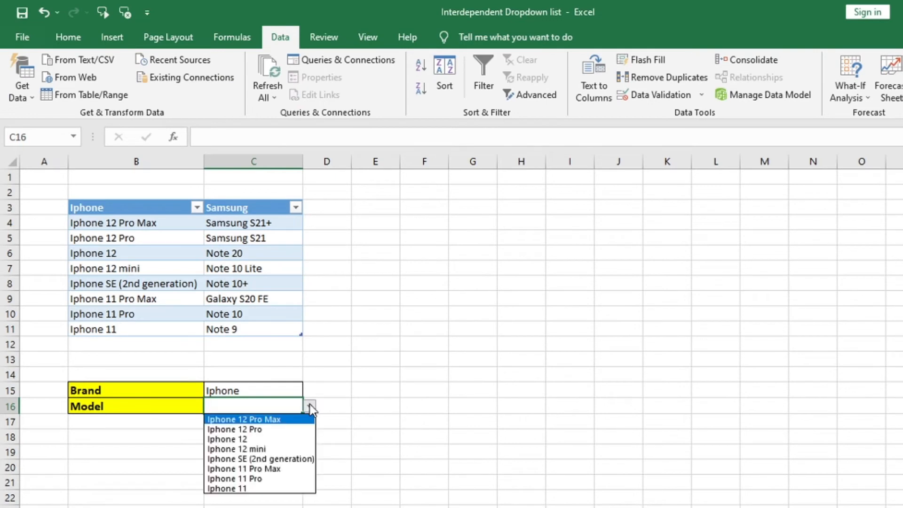
left_click(287, 429)
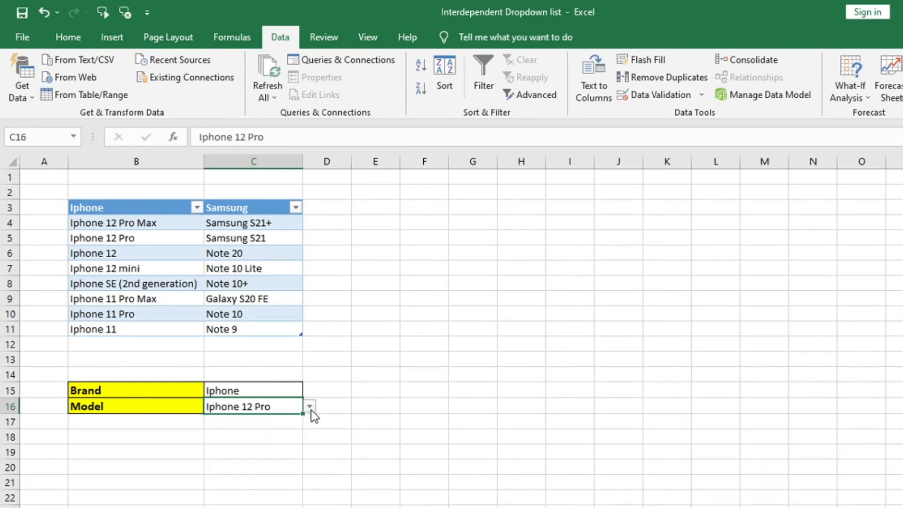
left_click(310, 408)
left_click(278, 449)
left_click(310, 406)
left_click(281, 469)
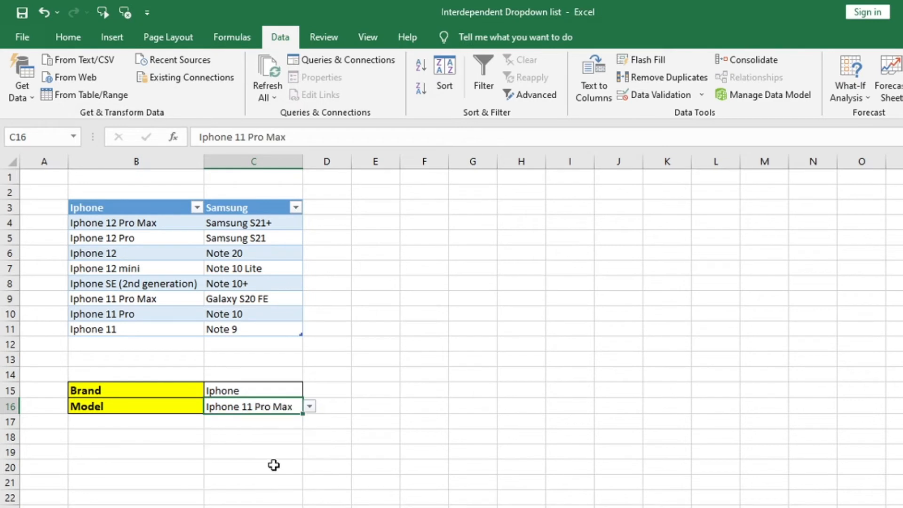
left_click(310, 408)
left_click(270, 475)
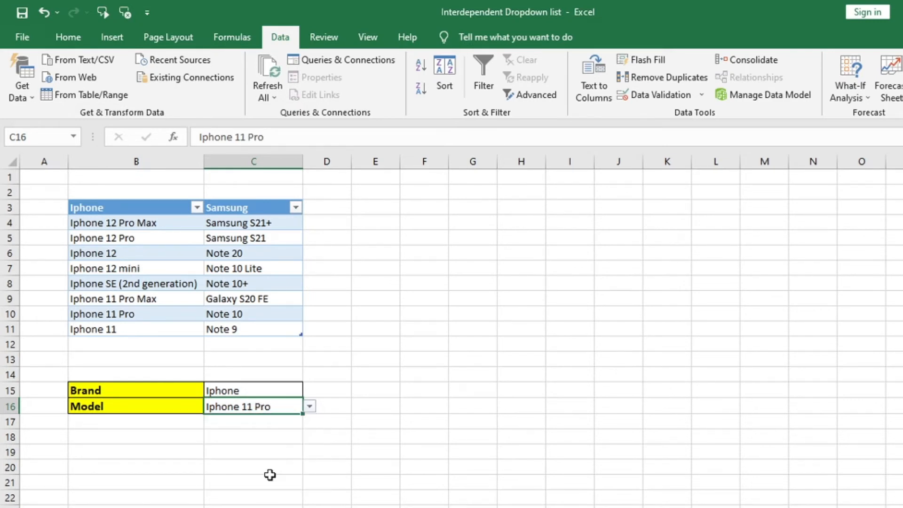
Switch the Brand in C15 to Samsung and test the Model list in C16 by choosing Note 20 and Galaxy S20 FE.
left_click(271, 391)
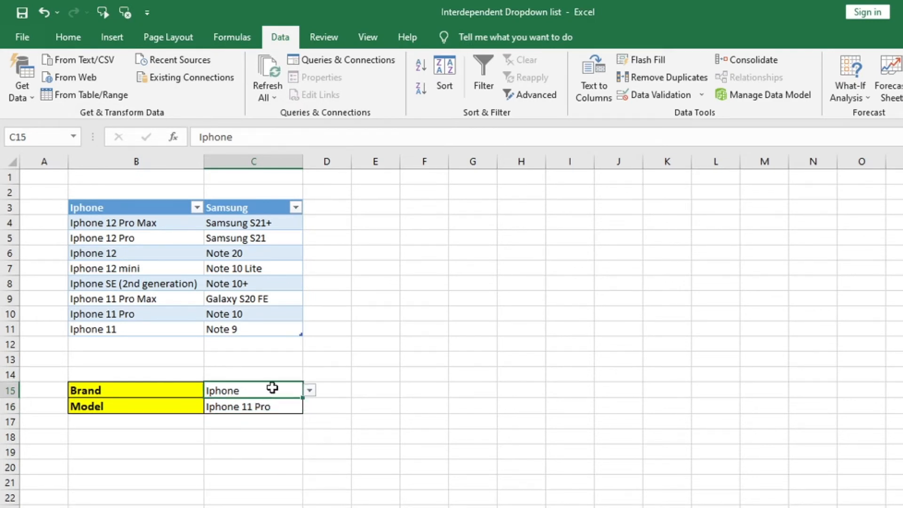
left_click(309, 390)
left_click(289, 412)
left_click(282, 406)
left_click(310, 406)
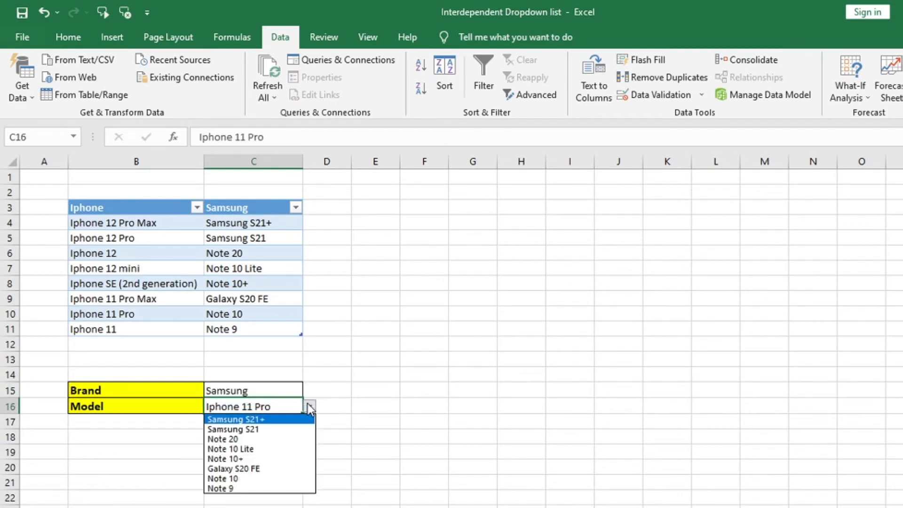
left_click(275, 439)
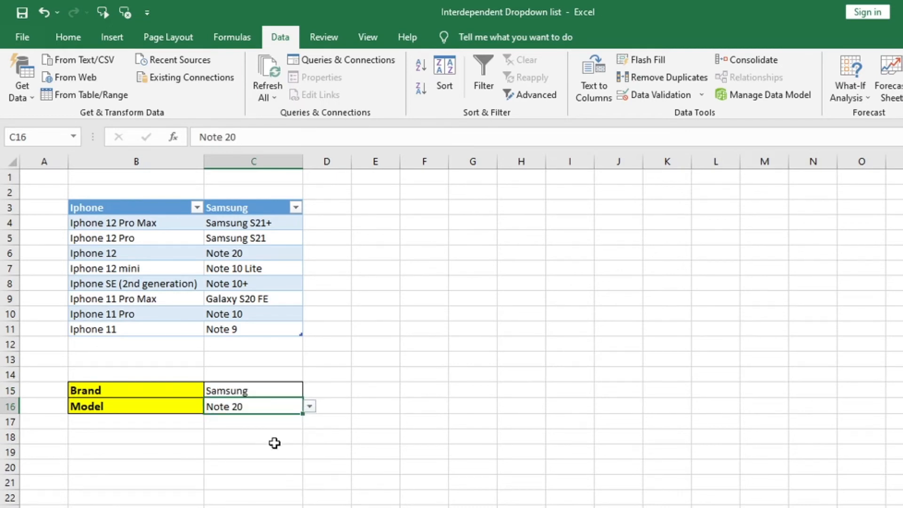
left_click(309, 407)
left_click(279, 468)
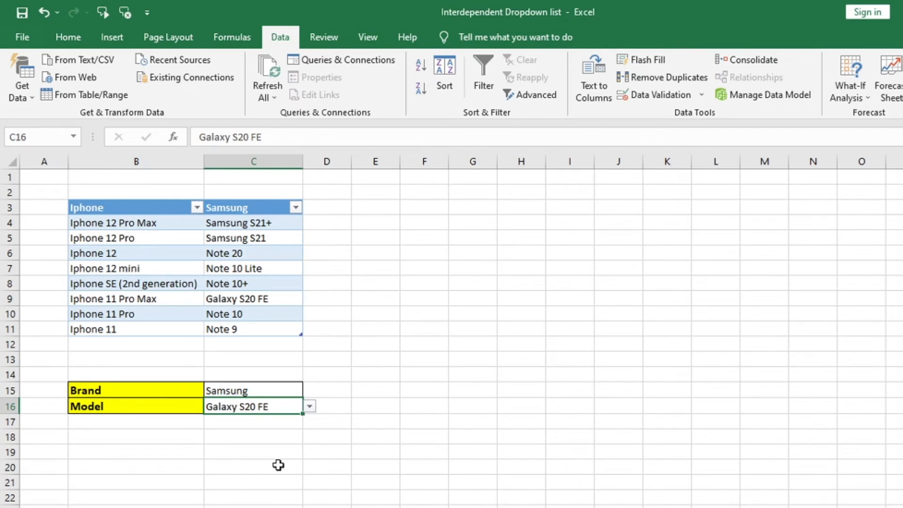
left_click(225, 359)
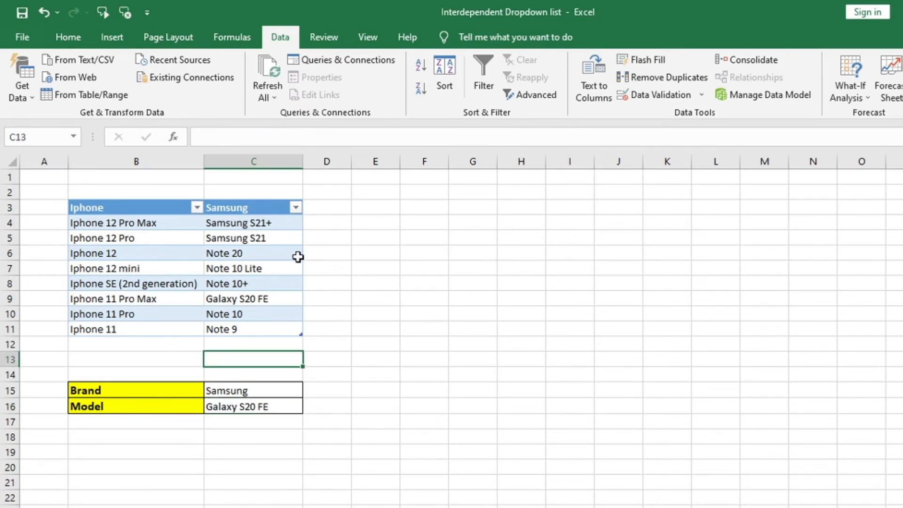
Add a third brand column to the table by entering the header Huawei in D3.
left_click(327, 210)
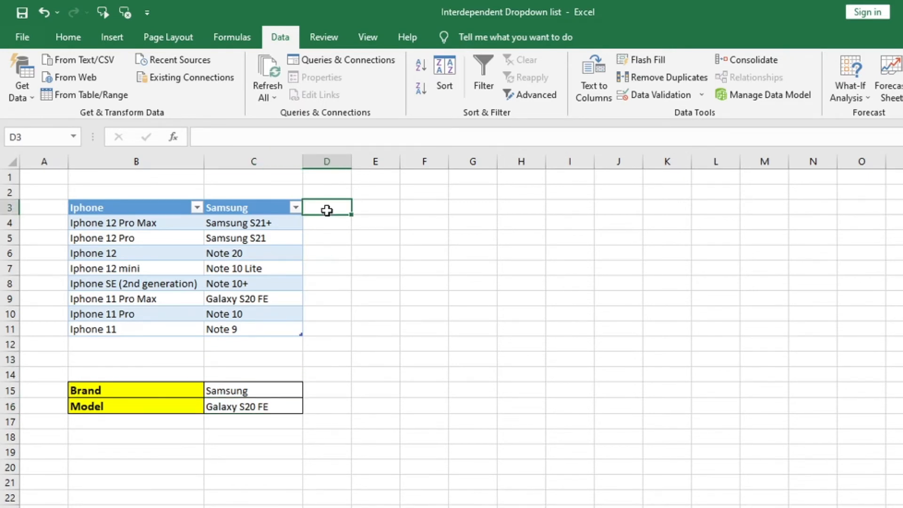
type("HU")
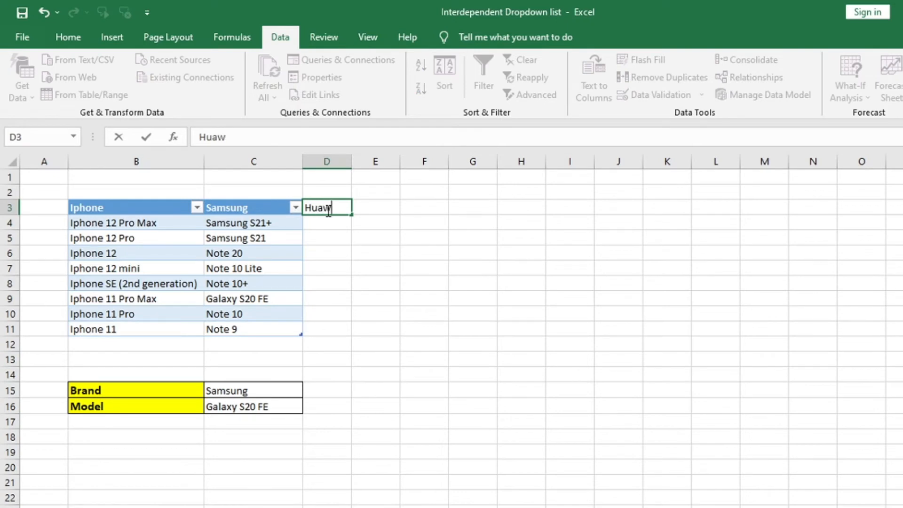
key("Return")
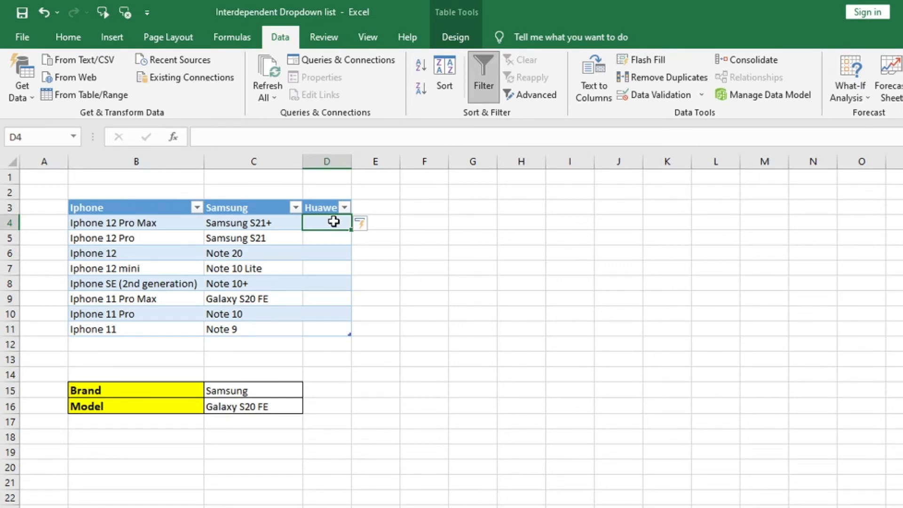
Fill the Huawei column in D4:D11 with the placeholder models AA, BB, CC, DD, EE, FF, GG and HH.
type("AA")
key("Return")
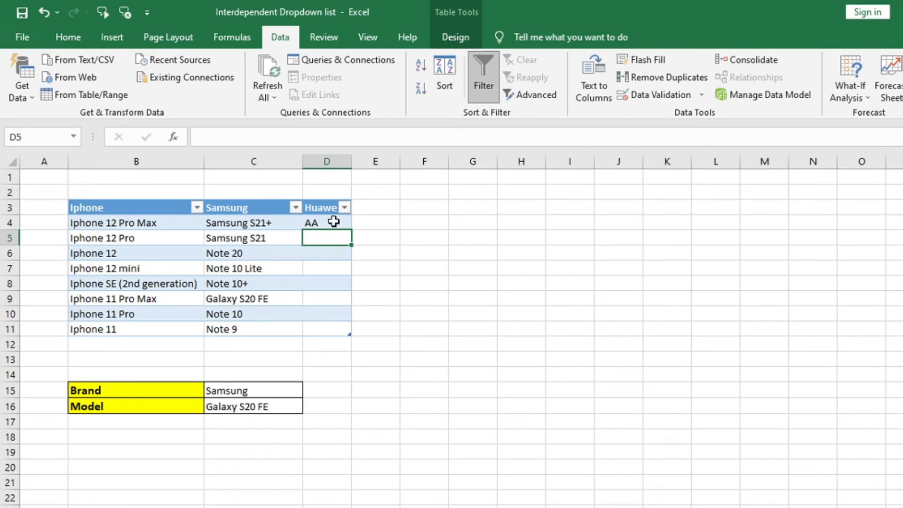
type("BB")
key("Return")
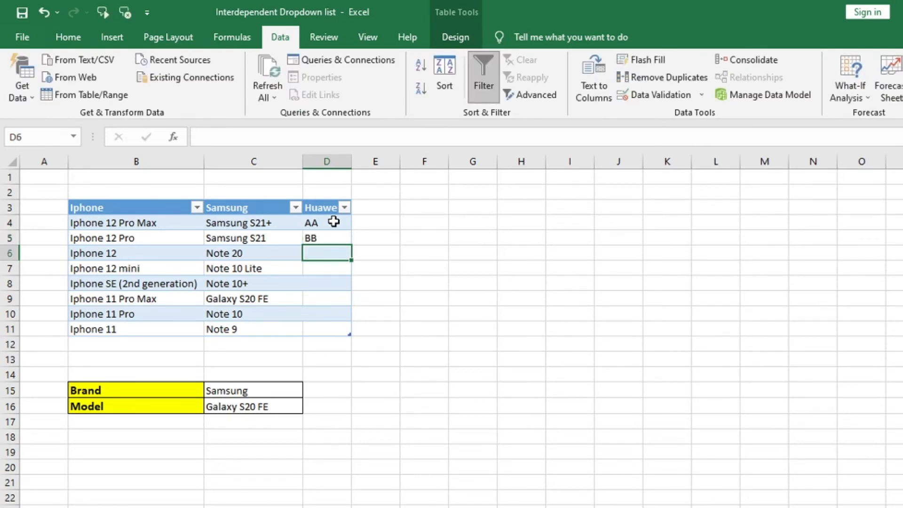
type("CC")
key("Return")
type("DD")
key("Return")
type("EE")
key("Return")
type("FF")
key("Return")
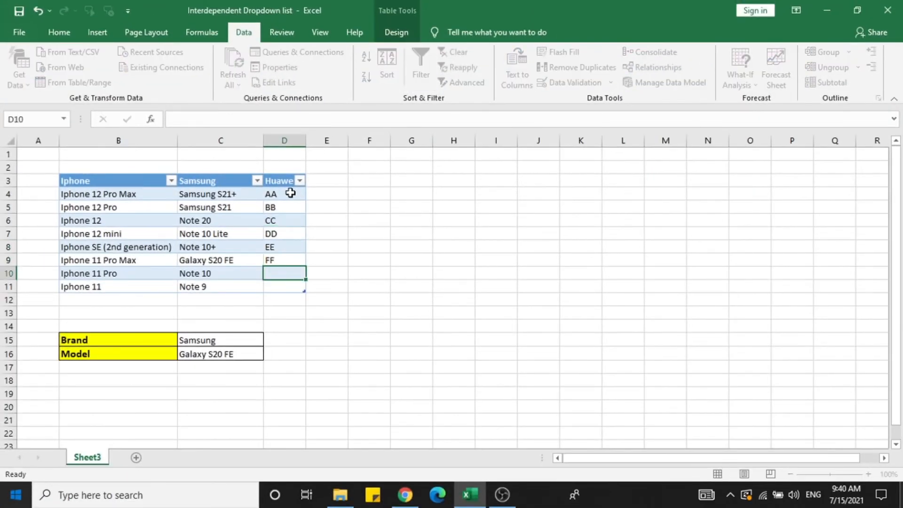
type("GG")
key("Return")
type("HH")
Define the model cells D4:D11 as a named range called Huawei.
left_click_drag(291, 193, 285, 266)
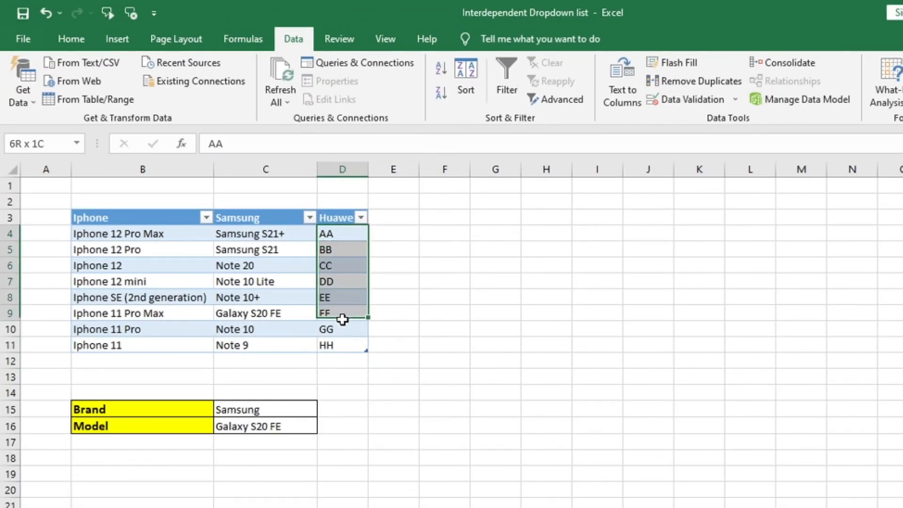
left_click_drag(343, 319, 342, 348)
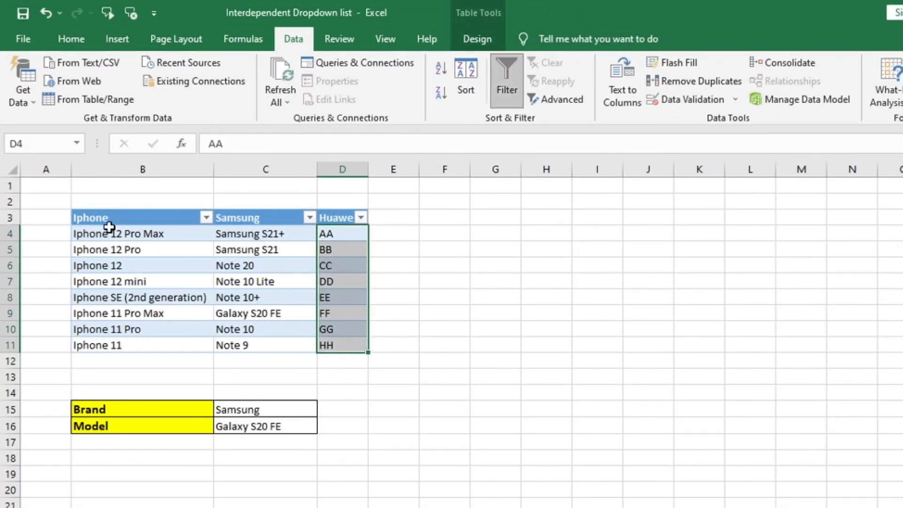
left_click(43, 141)
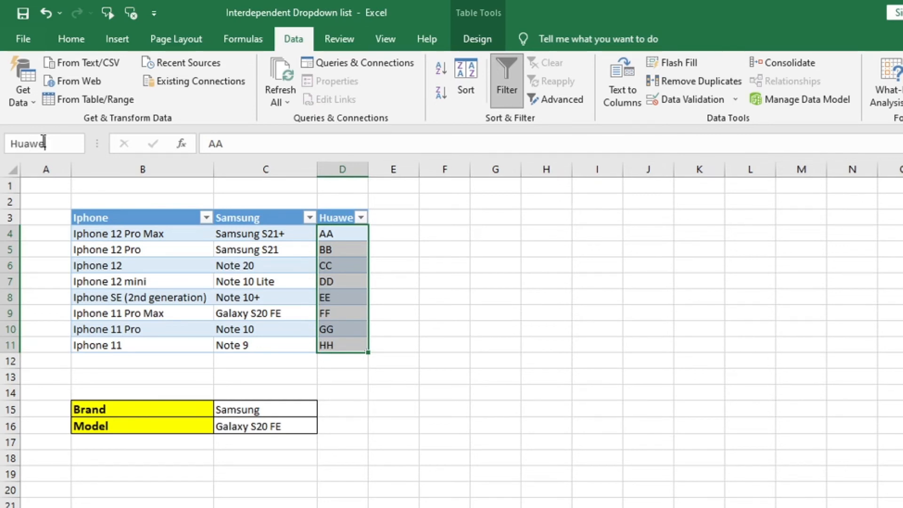
key("Return")
Check the options in the Brand and Model drop-down lists and go to the Huawei named range to inspect its cells.
left_click(294, 422)
left_click(305, 410)
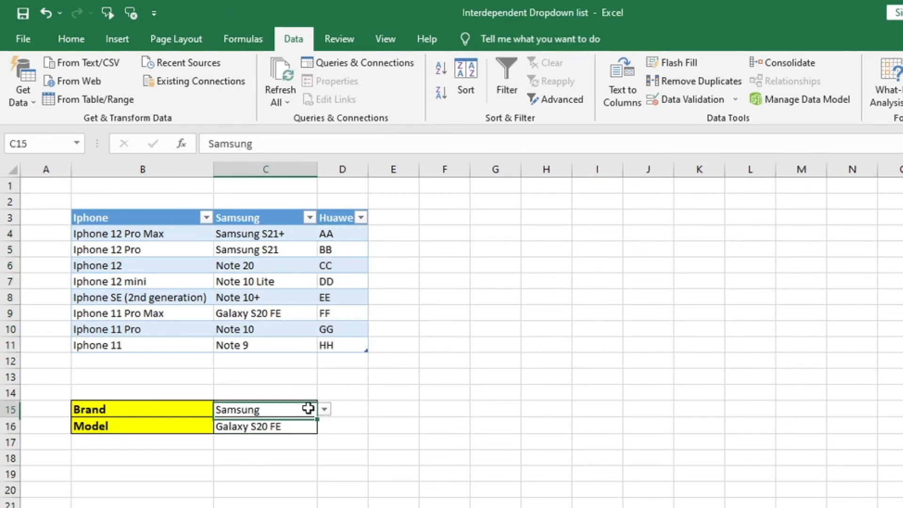
left_click(324, 410)
left_click(324, 410)
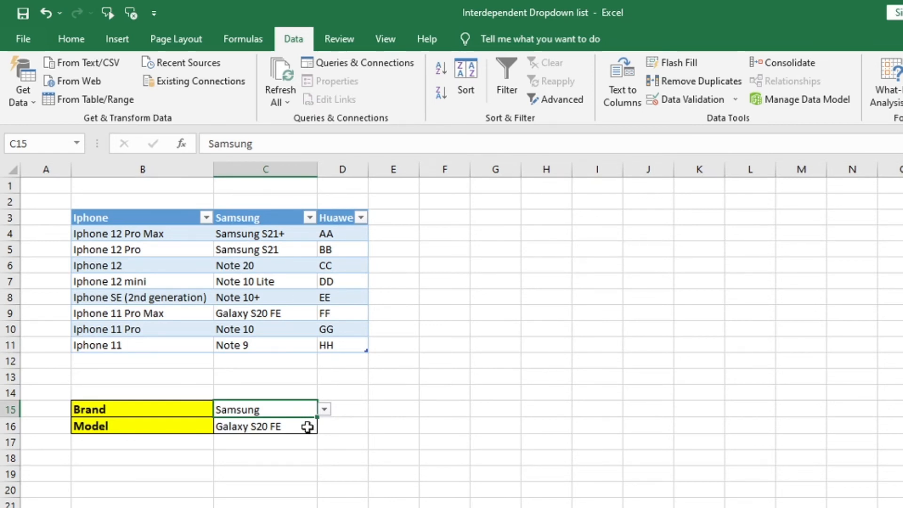
left_click(307, 427)
left_click(324, 426)
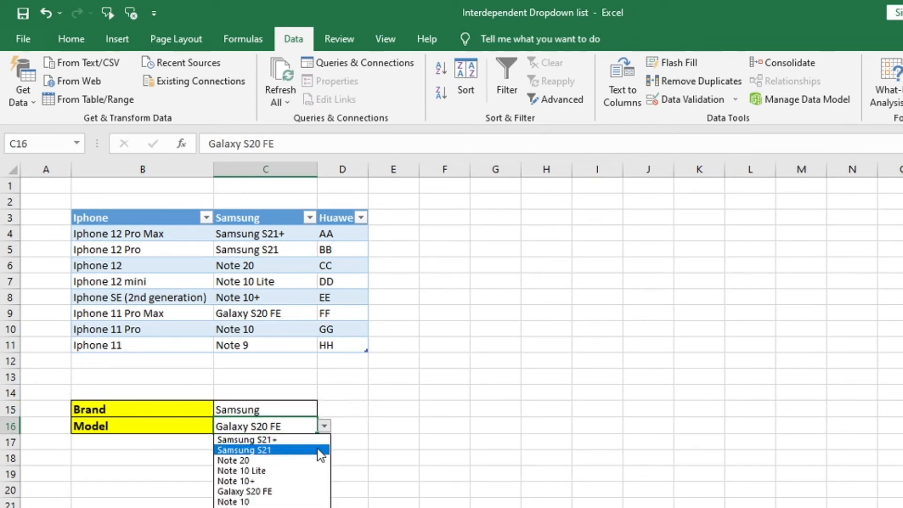
left_click(343, 422)
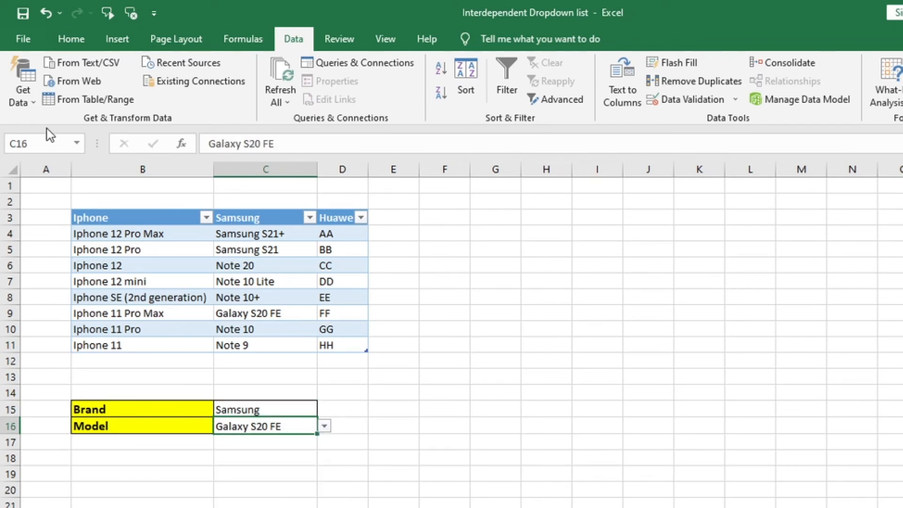
left_click(76, 143)
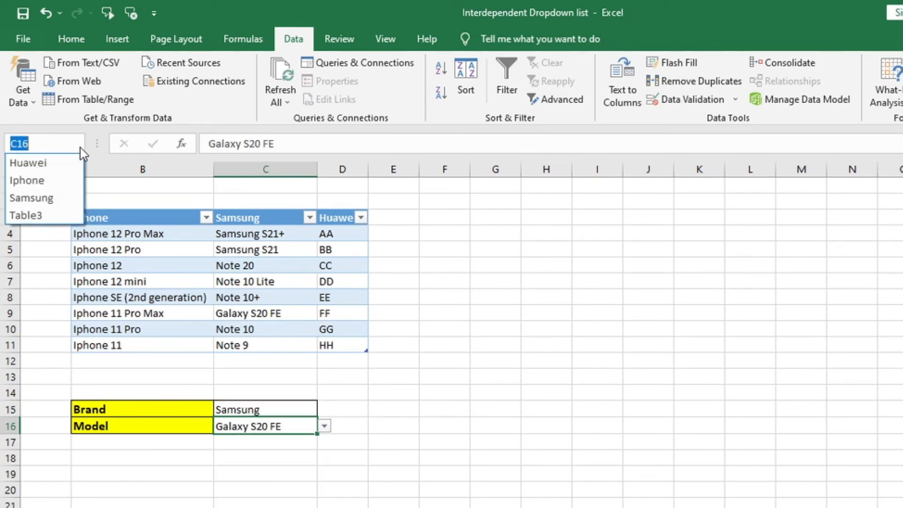
left_click(61, 163)
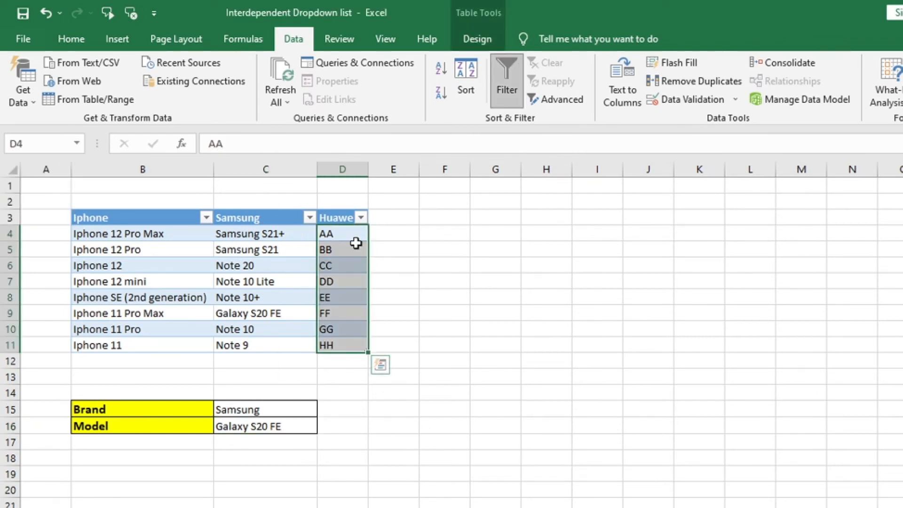
Extend the data validation source of Brand cell C15 to =$B$3:$D$3, applying the changes to all other cells with the same settings.
left_click(279, 411)
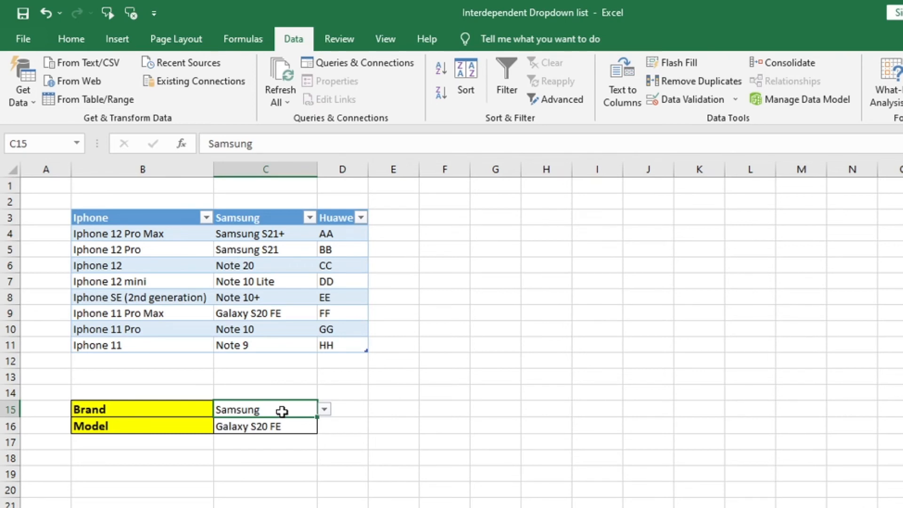
left_click(695, 100)
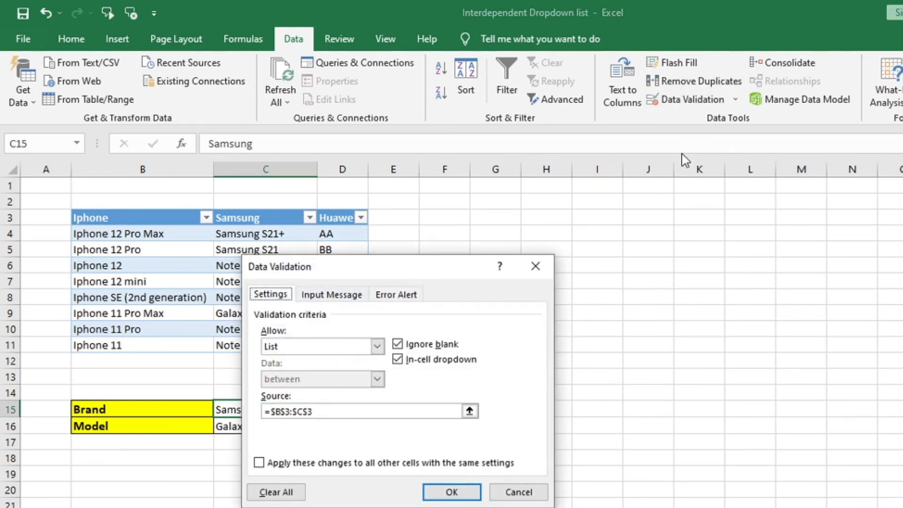
left_click(318, 413)
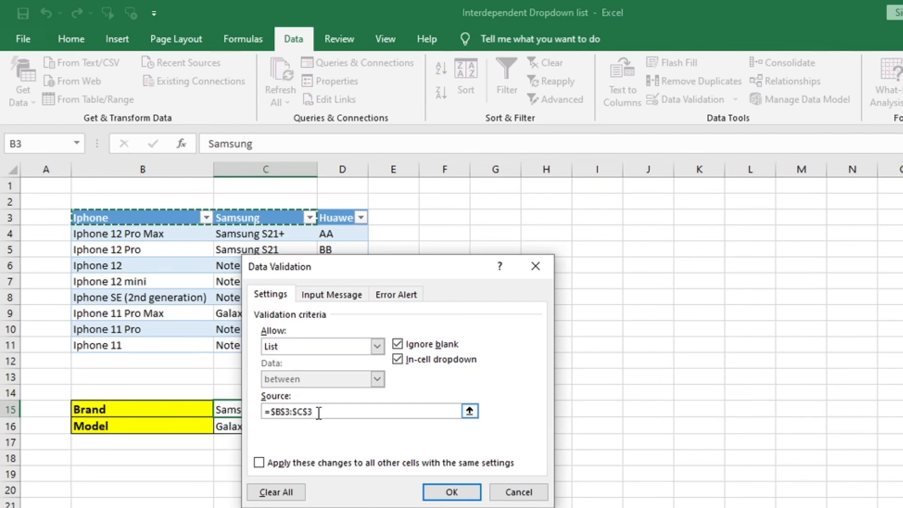
left_click_drag(318, 412, 272, 417)
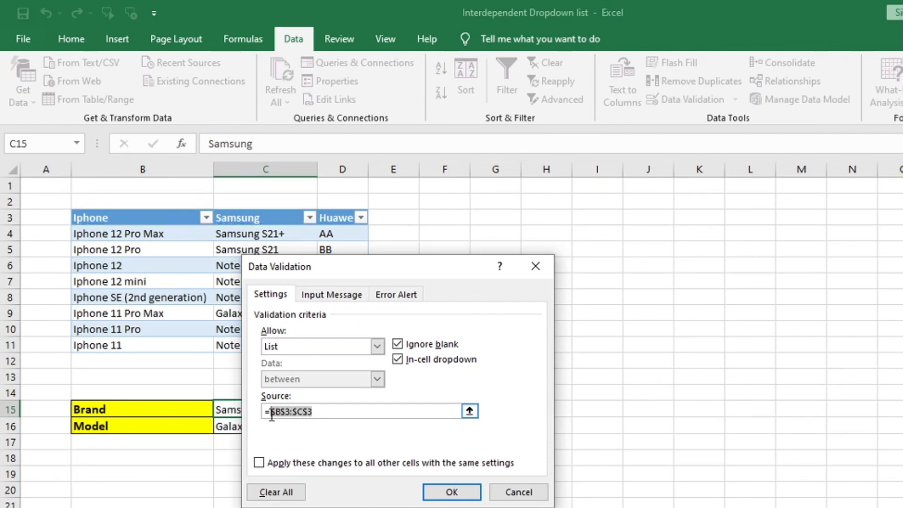
key("BackSpace")
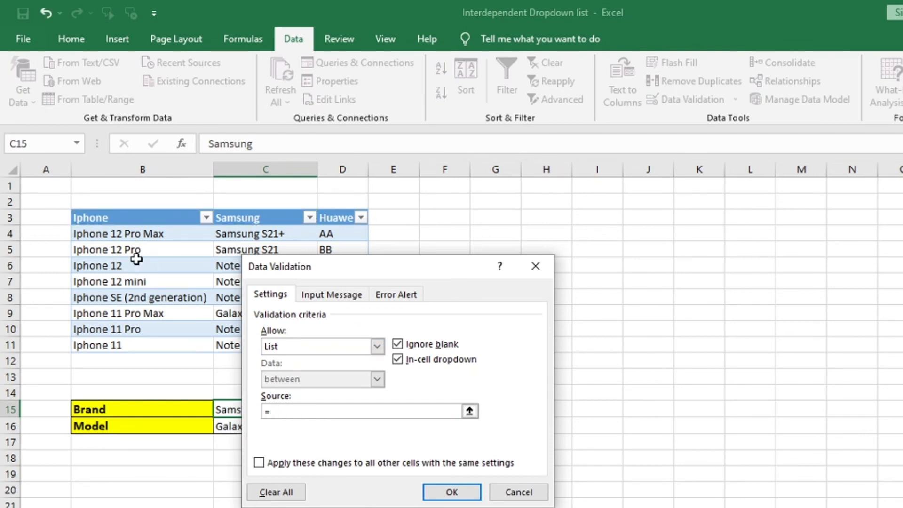
left_click(136, 217)
left_click_drag(190, 217, 323, 216)
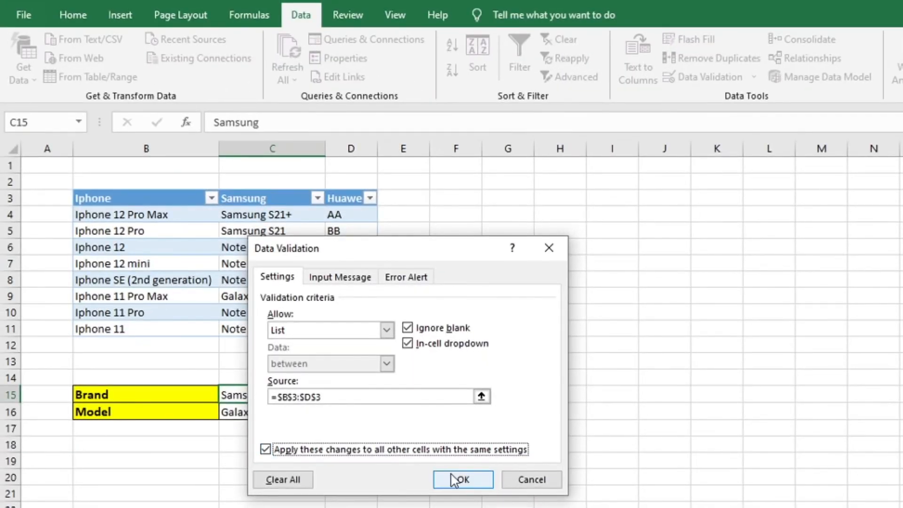
left_click(459, 478)
Choose Huawei as the Brand in C15 and test the Model list in C16 with EE, AA, DD and finally FF.
left_click(332, 395)
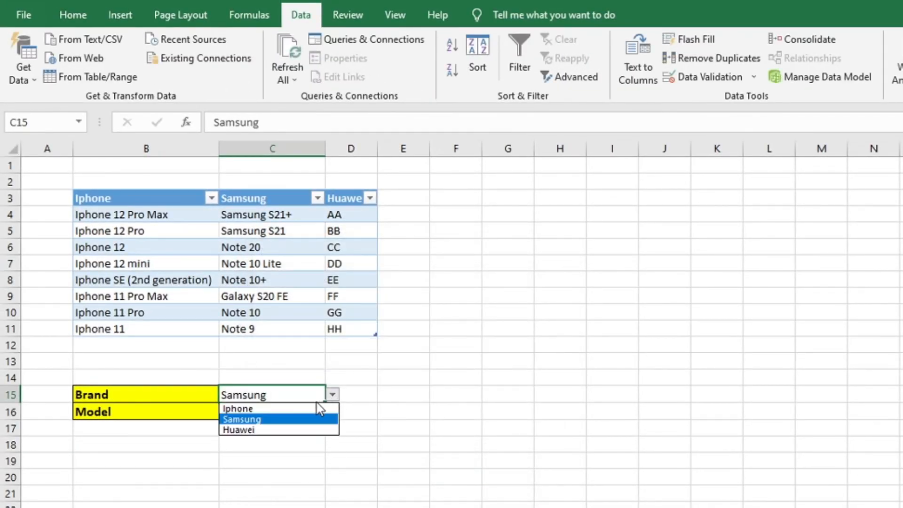
left_click(288, 429)
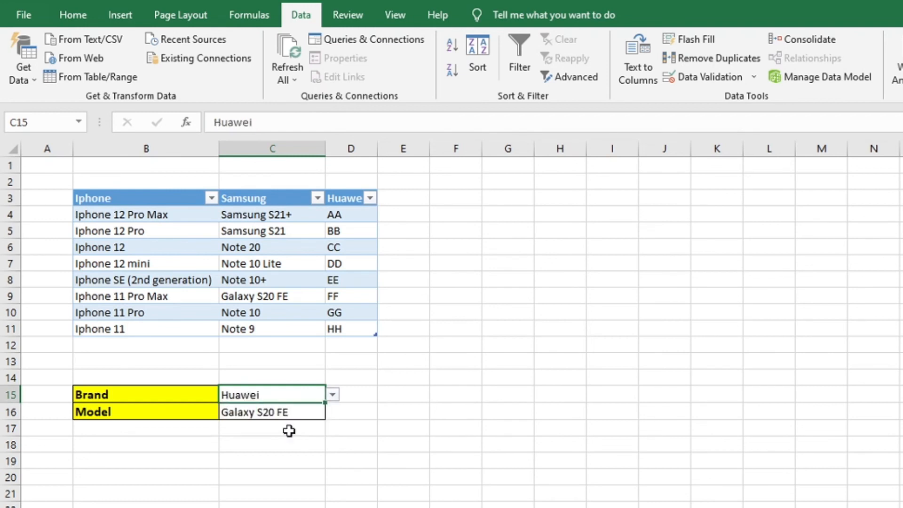
left_click(316, 411)
left_click(332, 413)
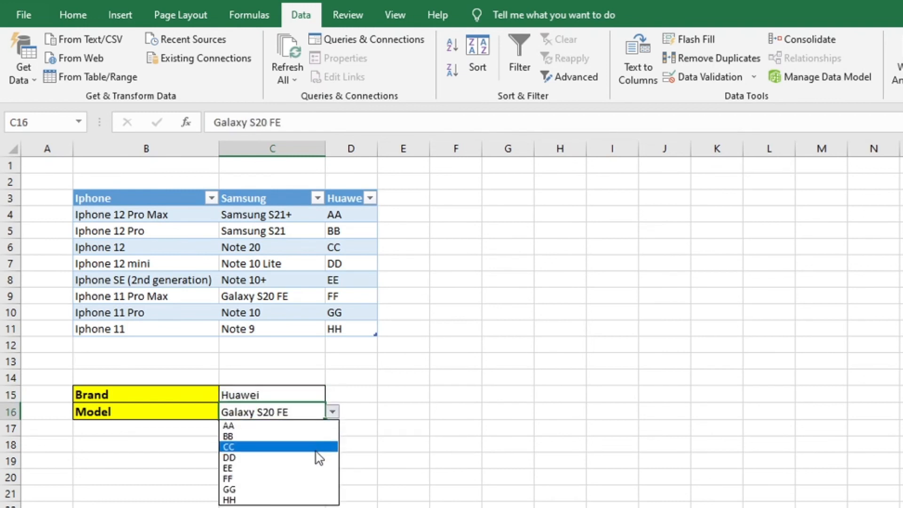
left_click(315, 467)
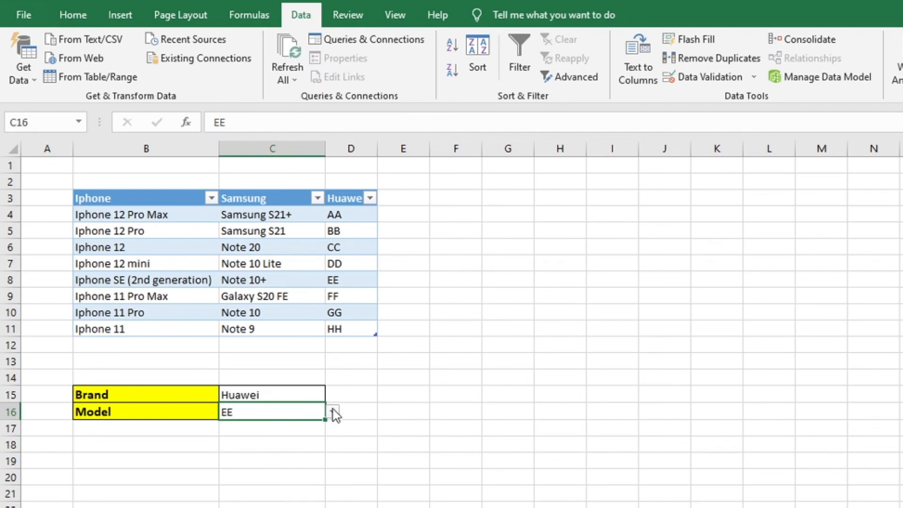
left_click(332, 412)
left_click(310, 423)
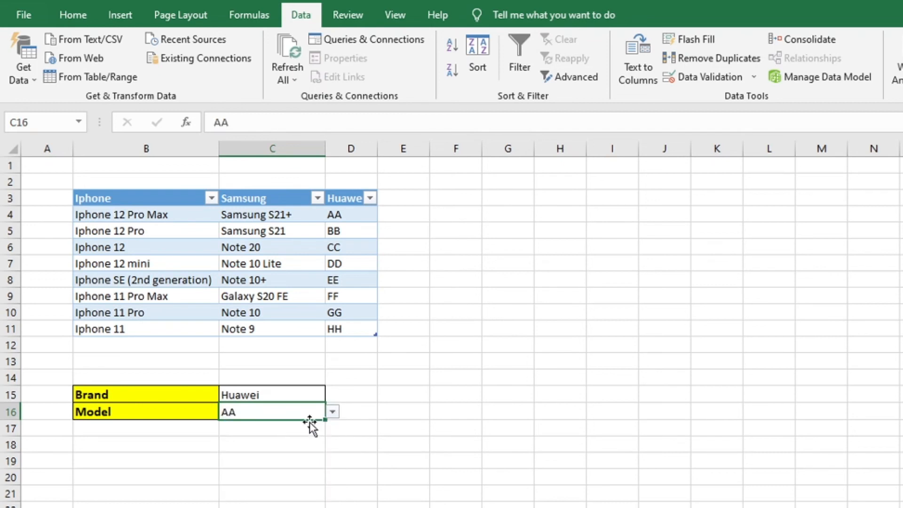
left_click(332, 413)
left_click(308, 458)
left_click(333, 412)
left_click(309, 481)
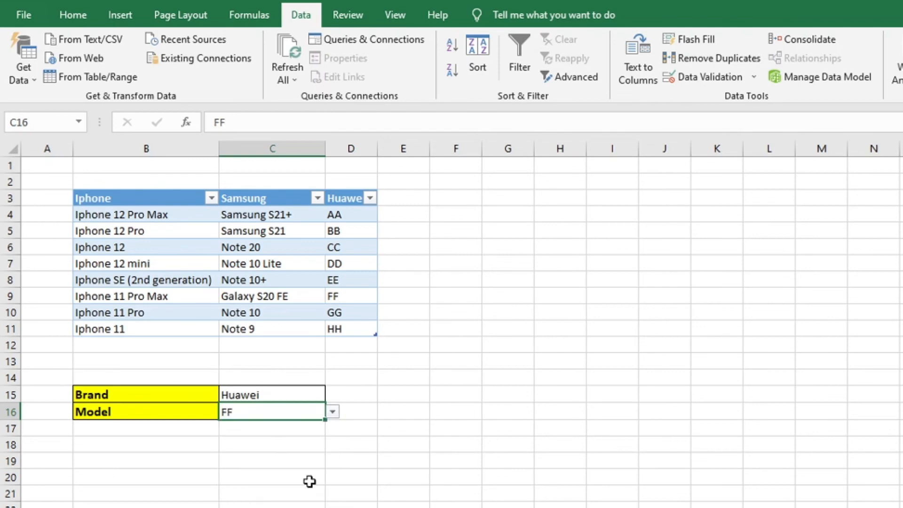